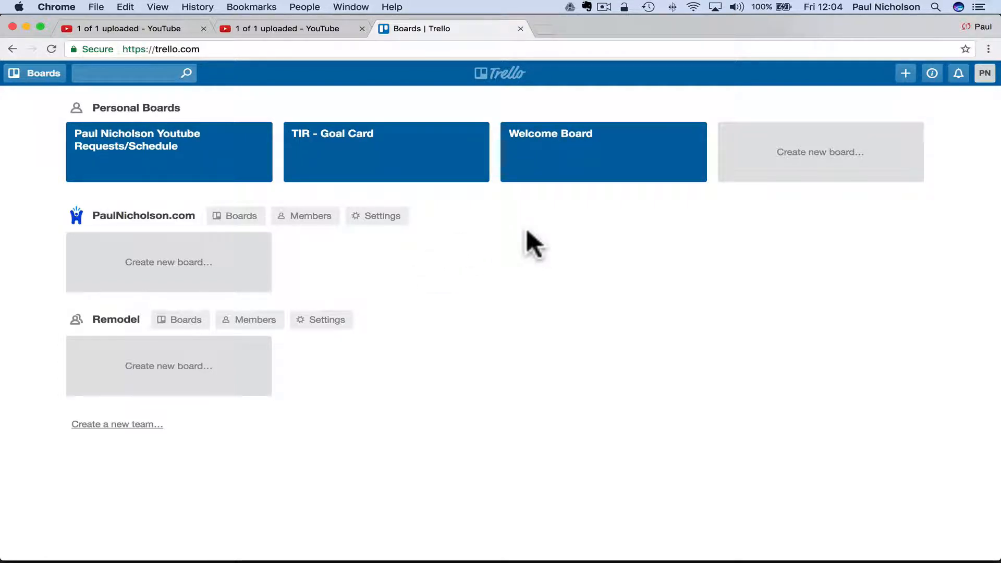
Step: Create a personal board titled "Happy-Me Project" with no team assigned
{"action": "left_click", "coordinate": [792, 166]}
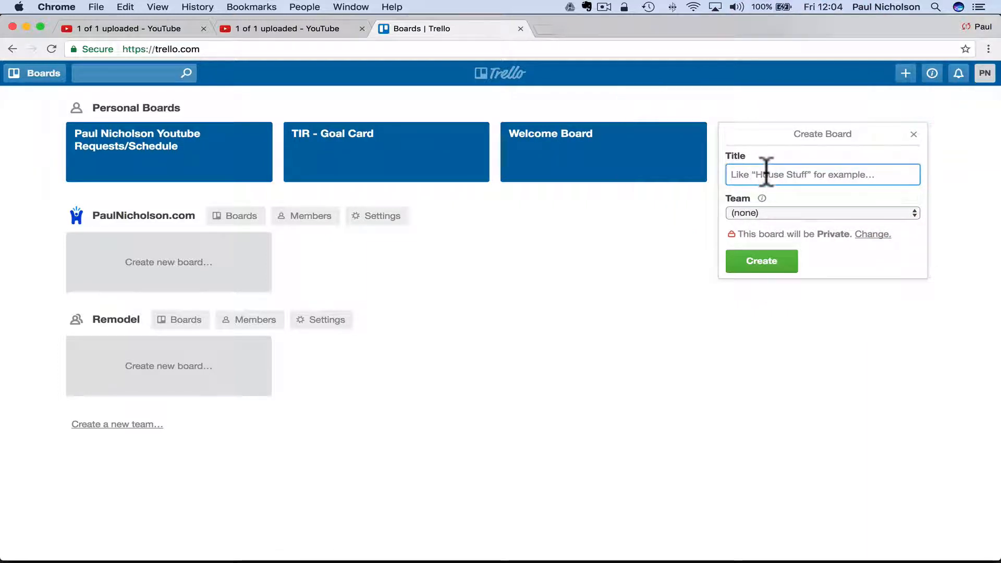
{"action": "type", "text": "Happy-Me "}
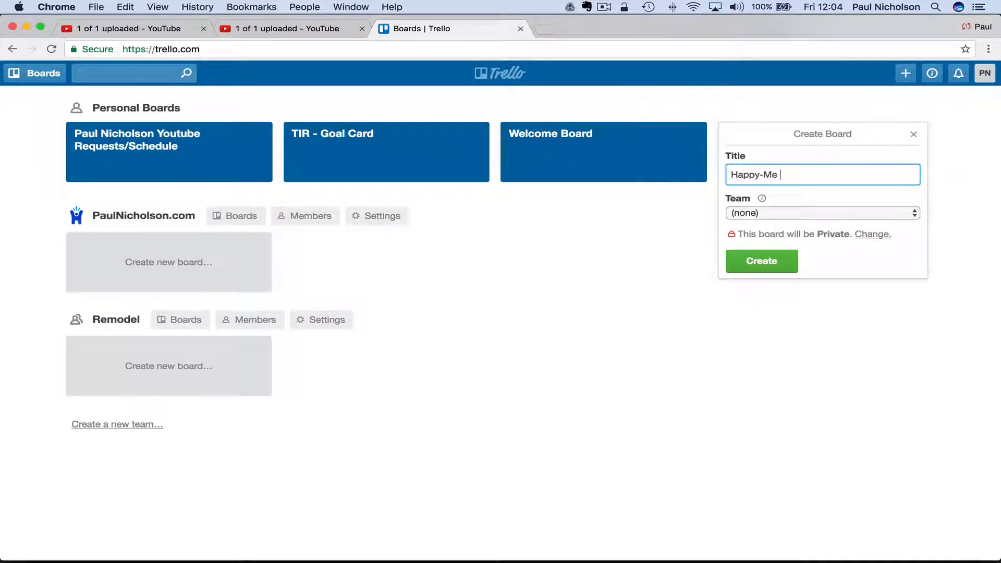
{"action": "type", "text": "Project"}
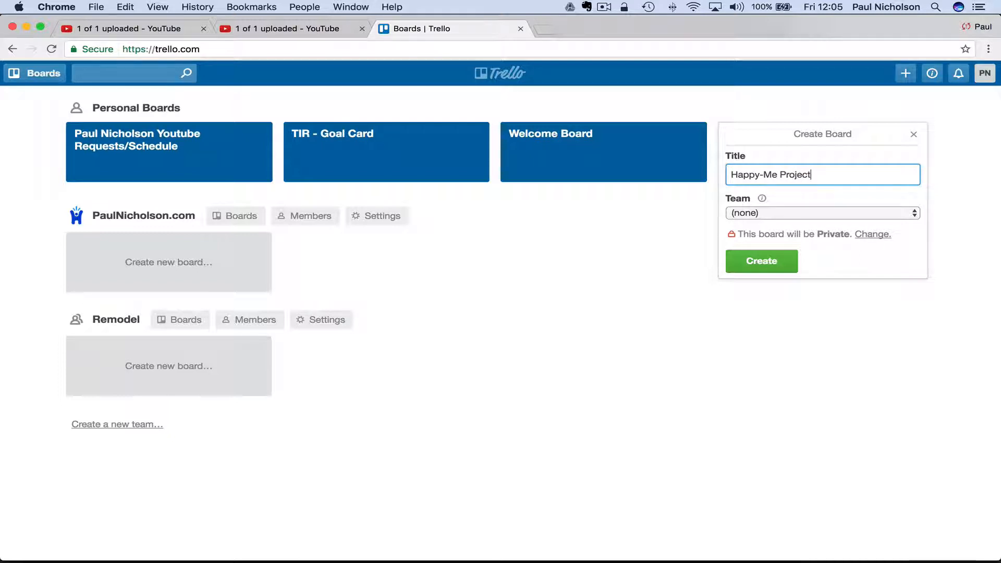
{"action": "left_click", "coordinate": [779, 211]}
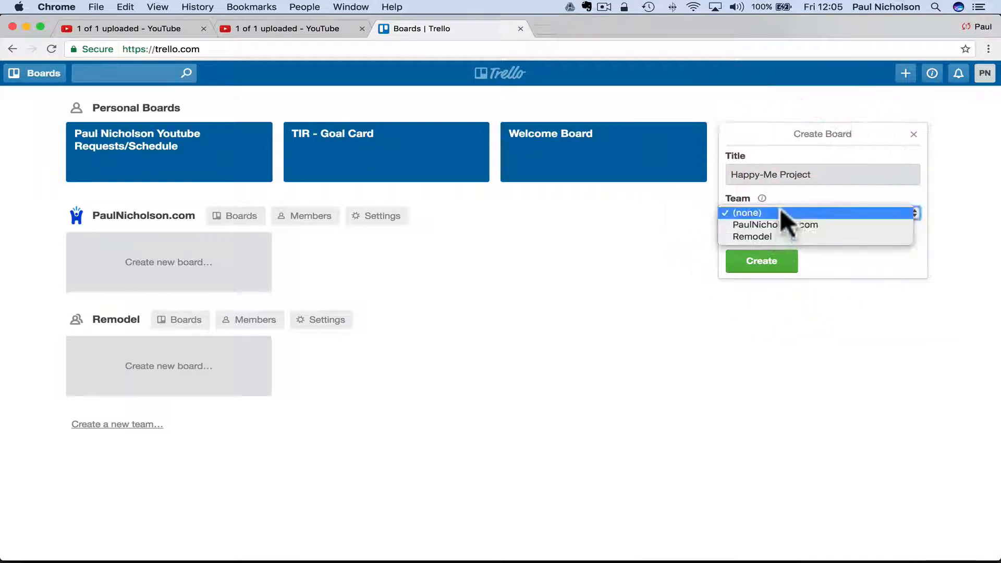
{"action": "left_click", "coordinate": [781, 212]}
{"action": "left_click", "coordinate": [769, 265]}
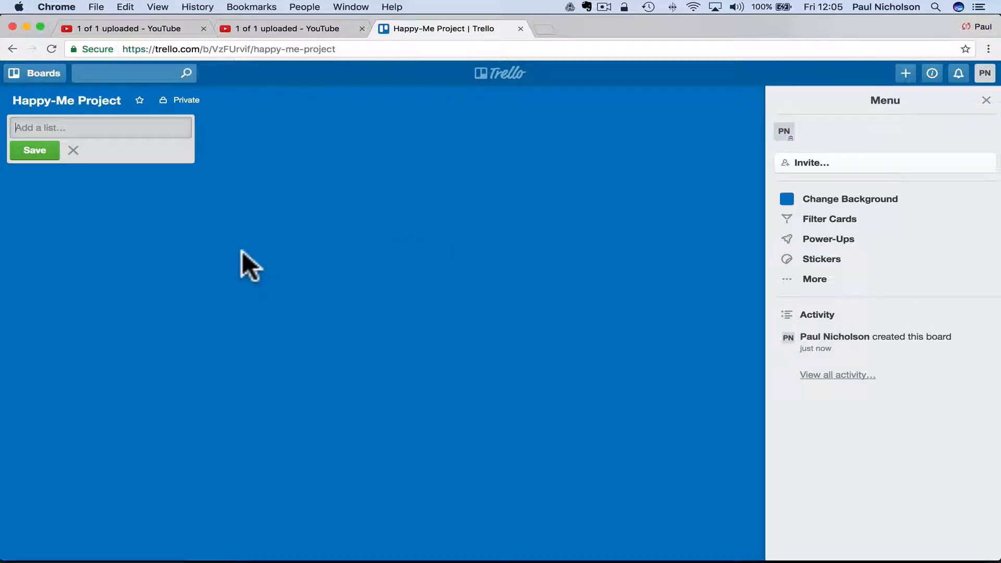
Step: Add four lists to the new board, named "Ideas", "To Start", "Started" and "Review"
{"action": "type", "text": "Ideas"}
{"action": "key", "text": "Return"}
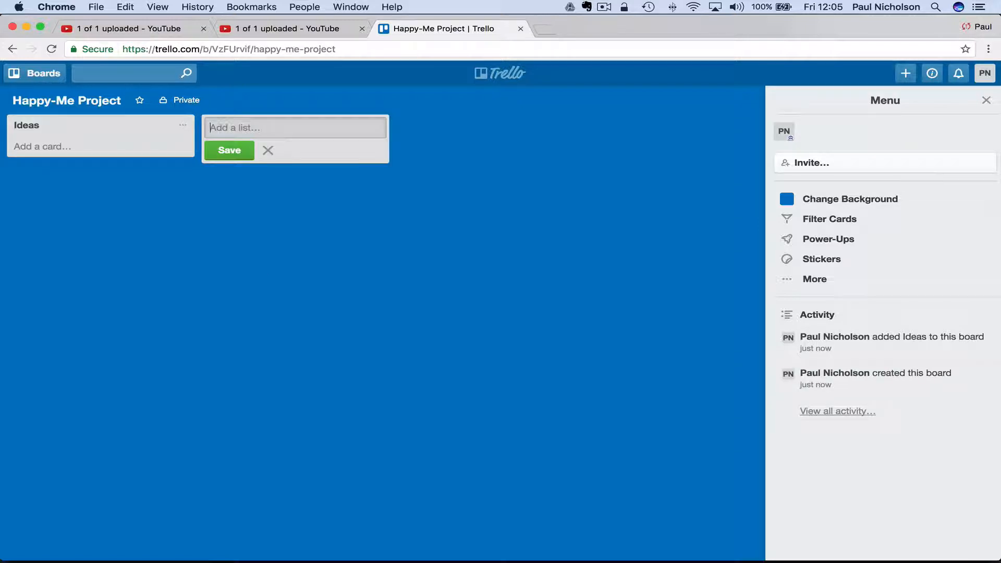
{"action": "type", "text": "To Start"}
{"action": "key", "text": "Return"}
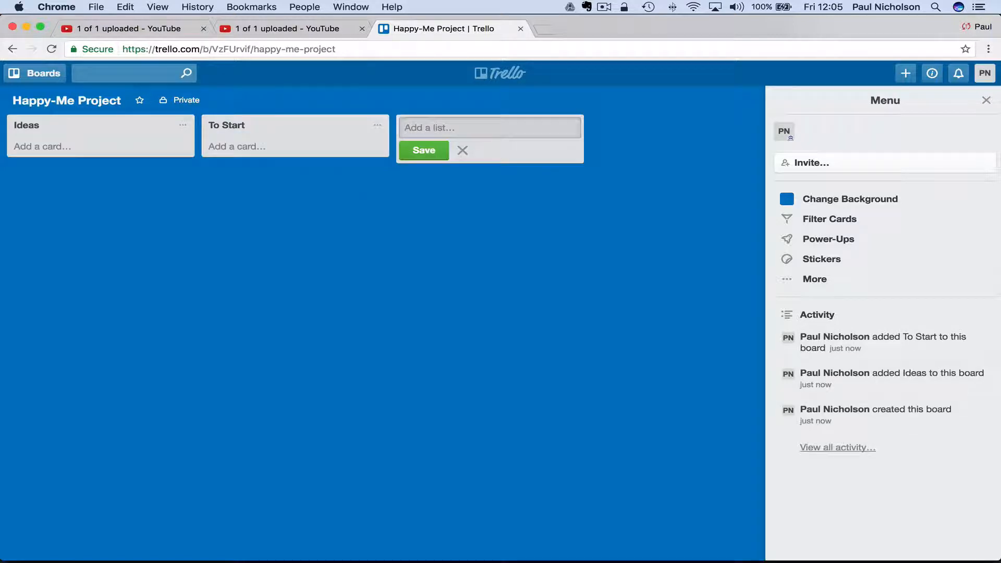
{"action": "type", "text": "Started"}
{"action": "key", "text": "Return"}
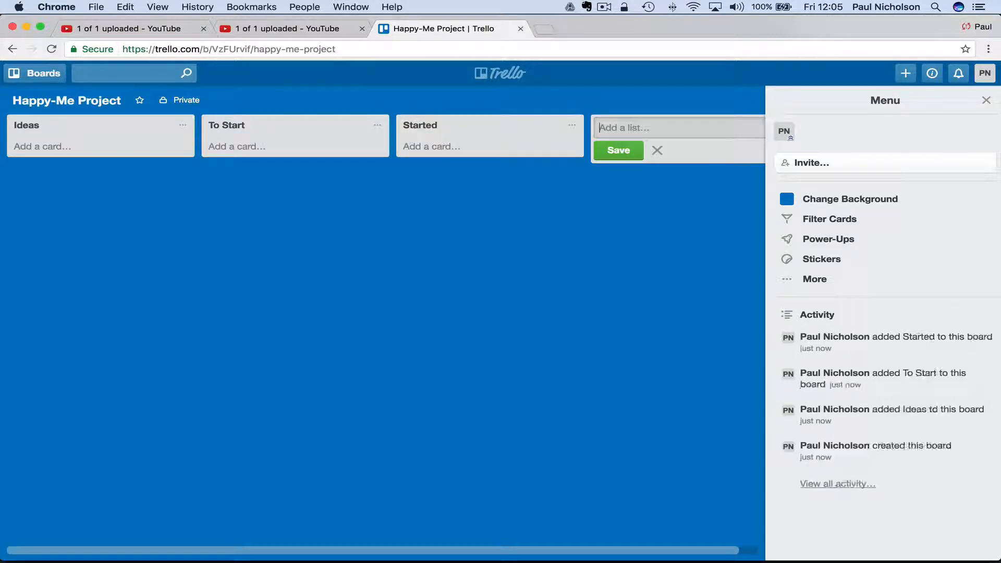
{"action": "type", "text": "Review"}
{"action": "key", "text": "Return"}
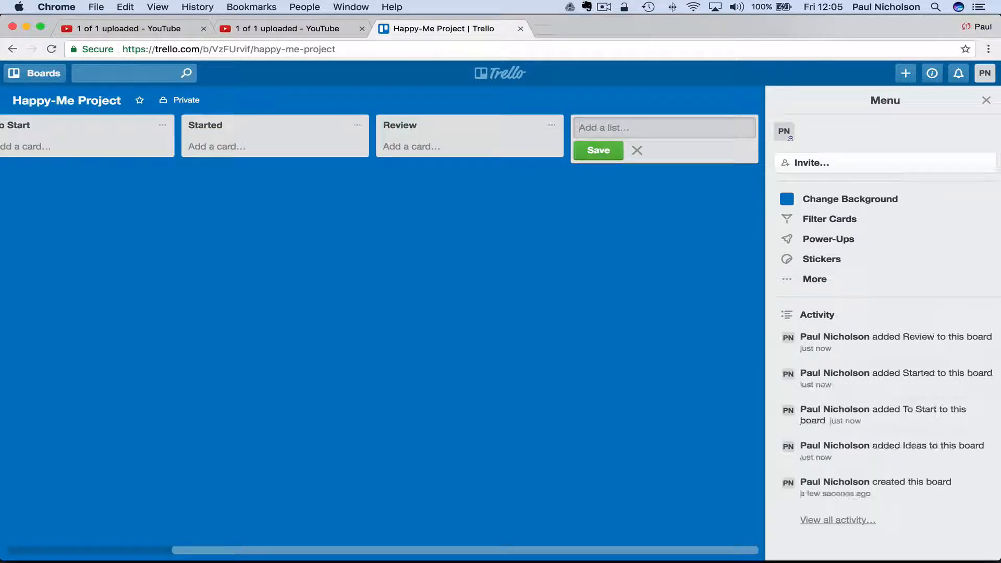
Step: Add three more lists after Review, named "Add To Youtube", "Add to training" and "finished"
{"action": "type", "text": "Add"}
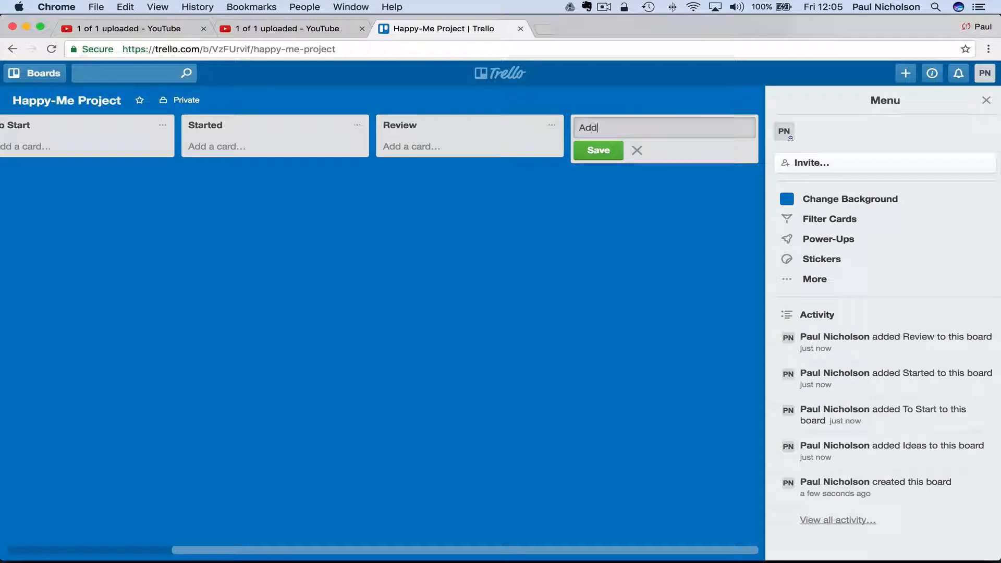
{"action": "type", "text": " To "}
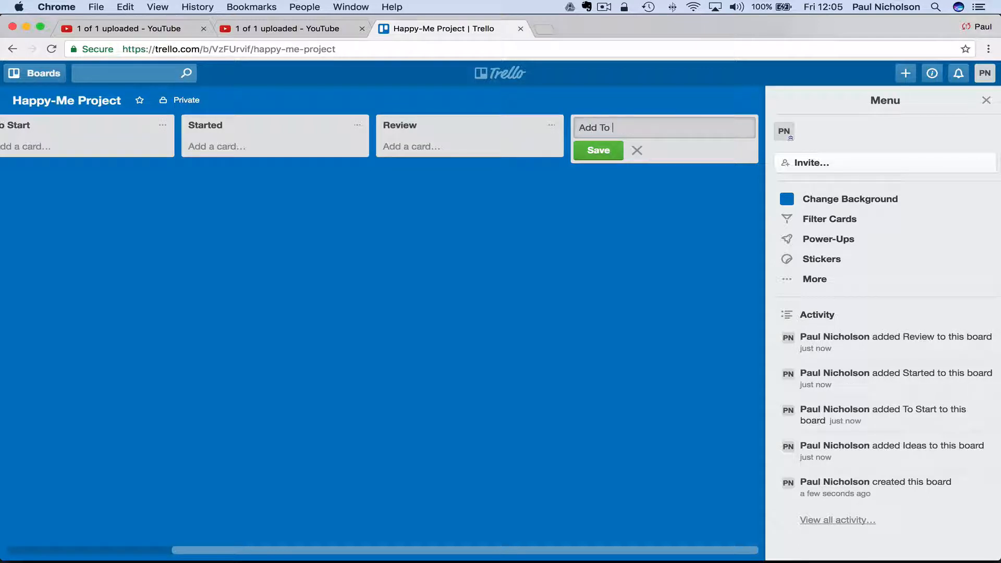
{"action": "type", "text": "Youtube"}
{"action": "key", "text": "Return"}
{"action": "type", "text": "Add to "}
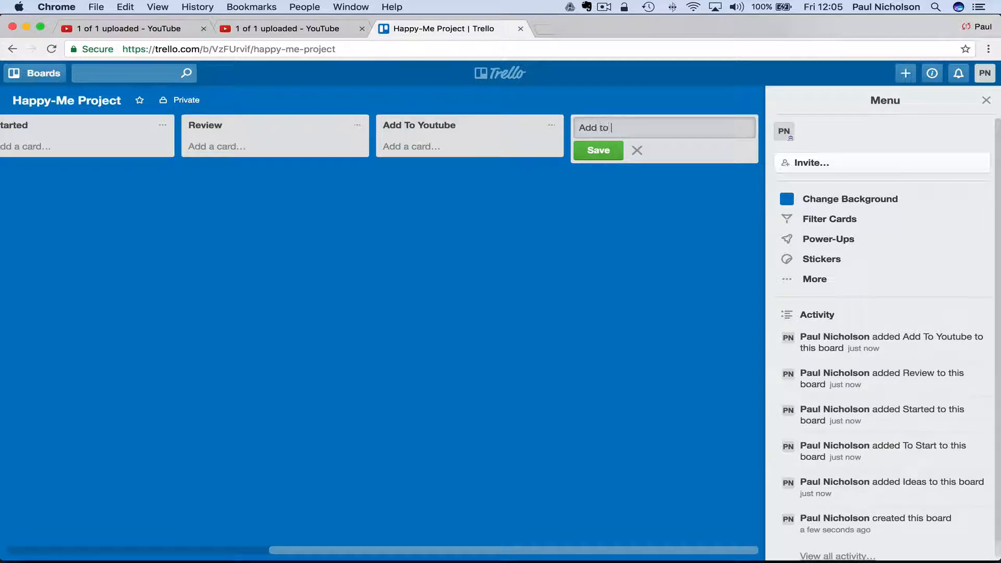
{"action": "type", "text": "trainirig"}
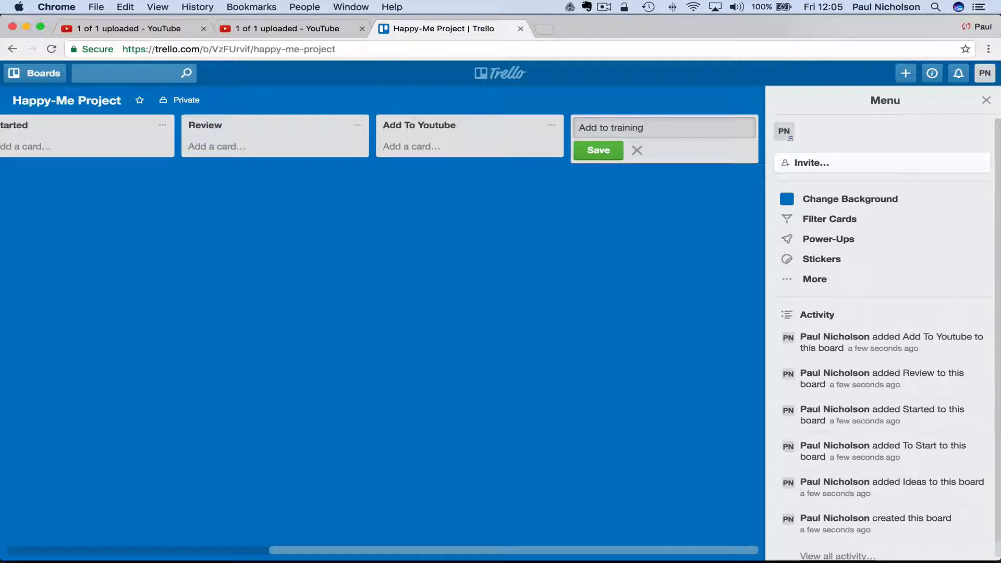
{"action": "key", "text": "Return"}
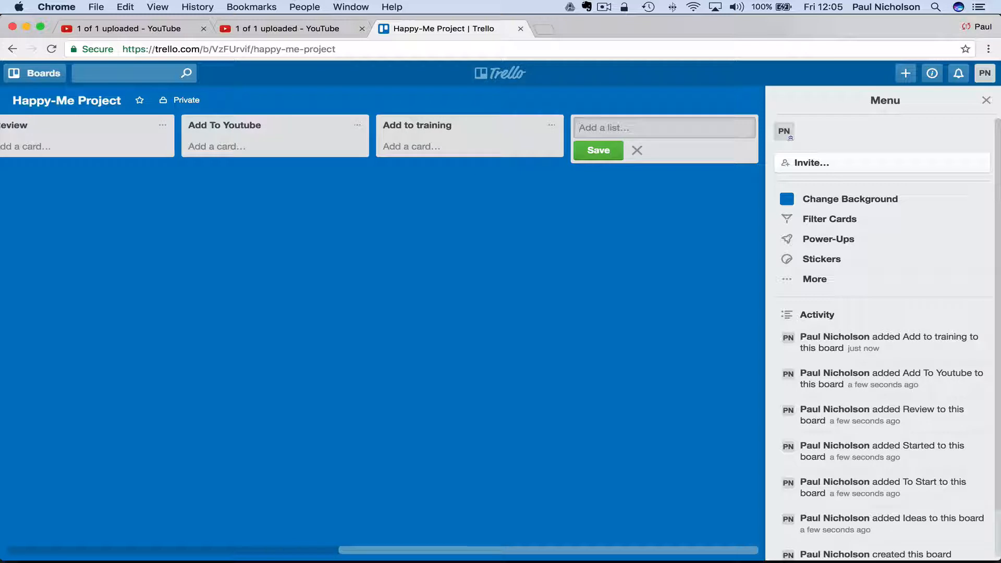
{"action": "type", "text": "finished"}
{"action": "key", "text": "Return"}
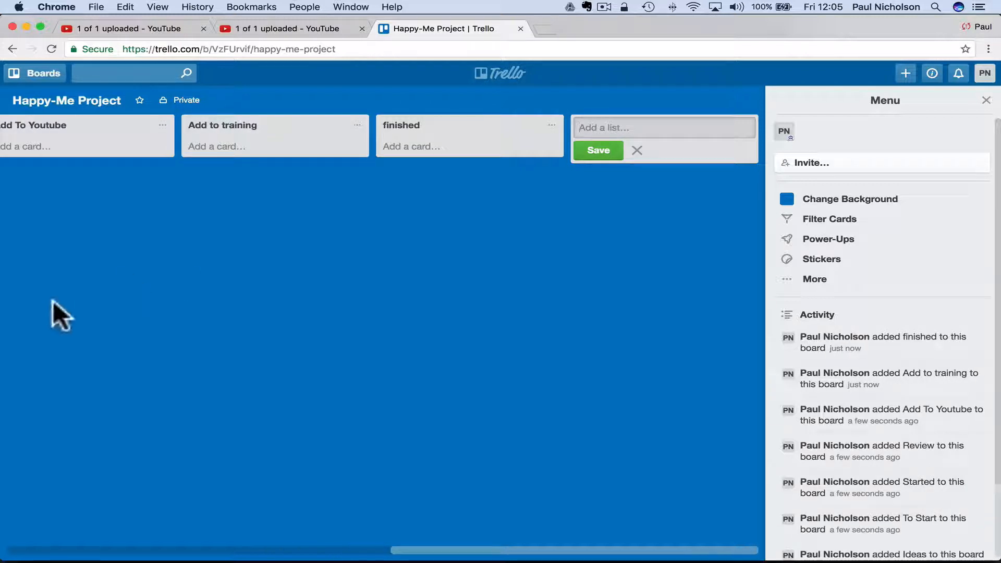
Step: Add the cards "Introduction" and "Choosing LMS learning management system" to the Ideas list
{"action": "scroll", "coordinate": [52, 300], "scroll_direction": "left", "scroll_amount": 10}
{"action": "left_click", "coordinate": [70, 149]}
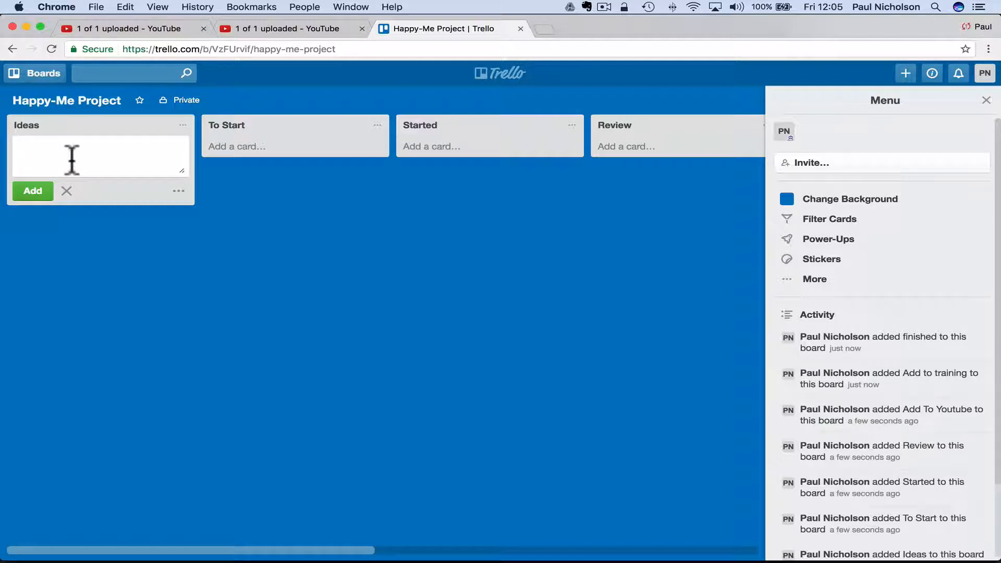
{"action": "type", "text": "Introduction"}
{"action": "key", "text": "Return"}
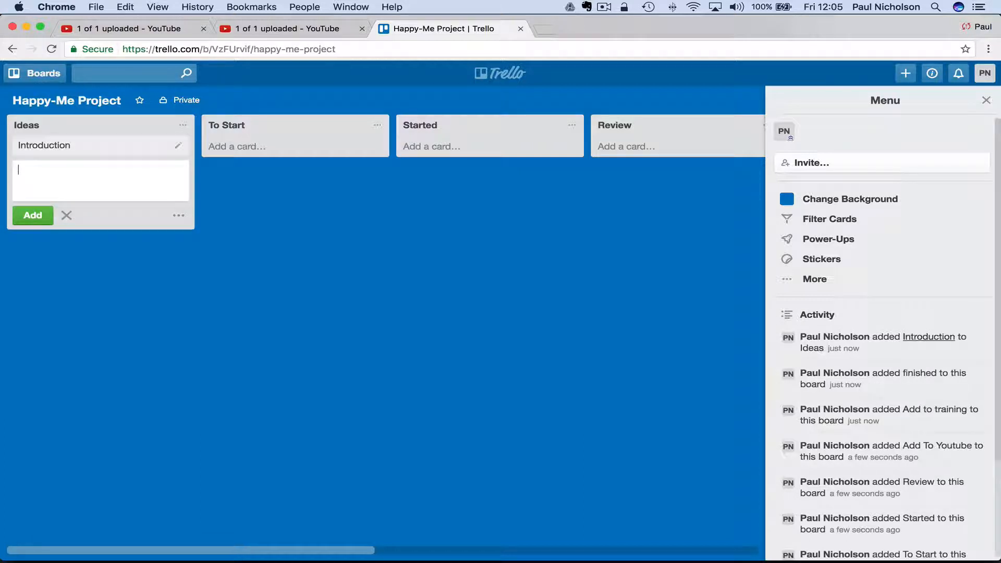
{"action": "type", "text": "Choos"}
{"action": "key", "text": "BackSpace"}
{"action": "type", "text": "osing "}
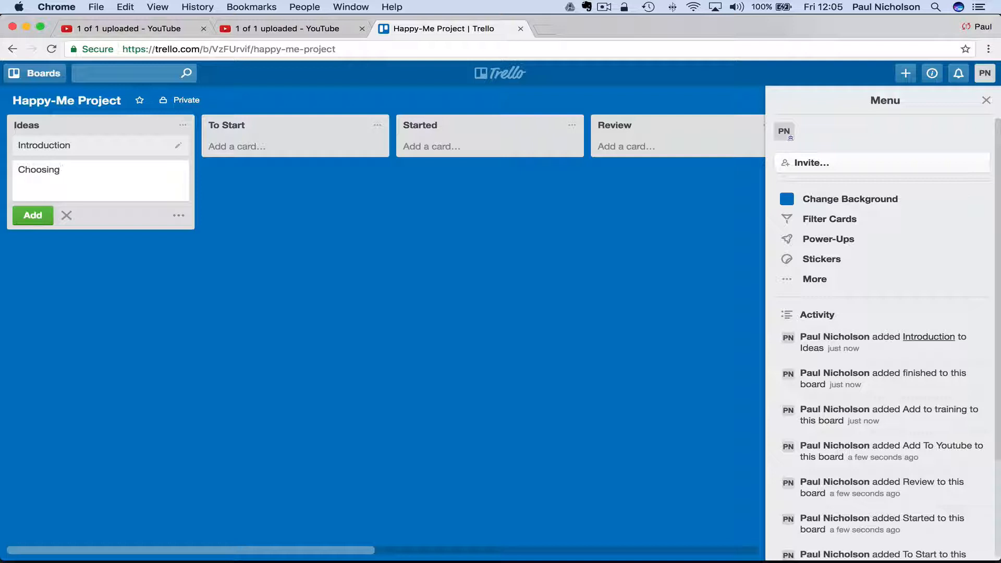
{"action": "type", "text": "LMS le"}
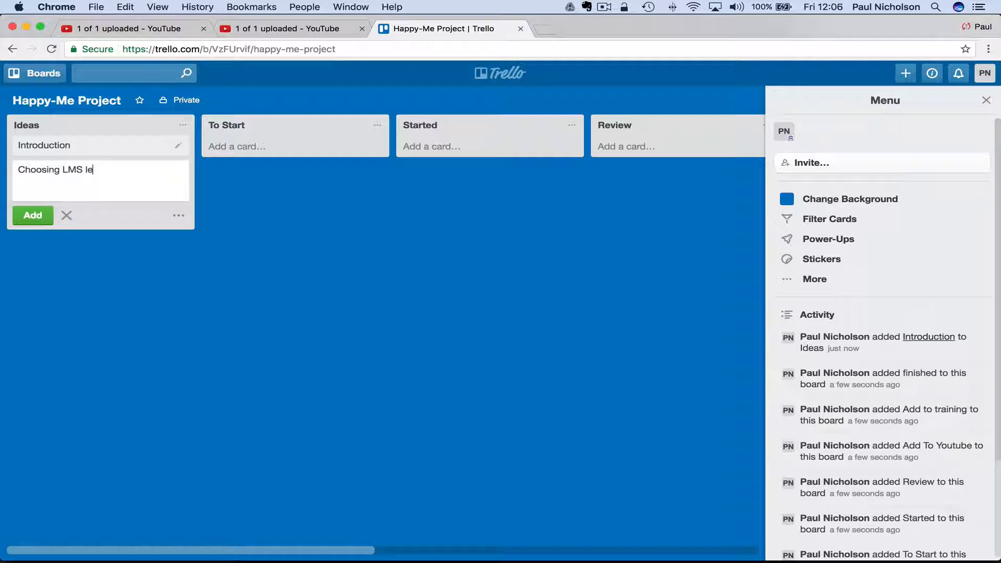
{"action": "type", "text": "arning management"}
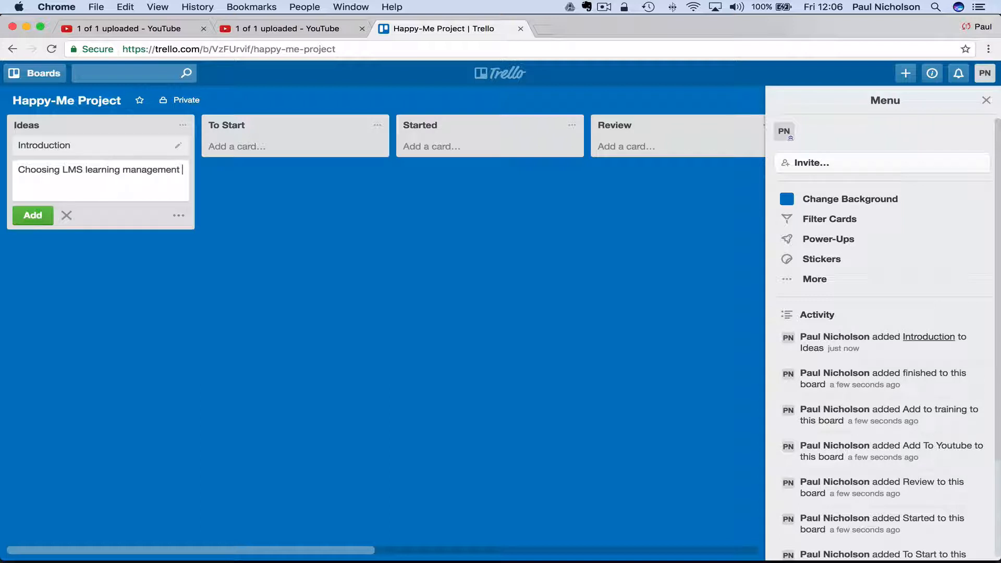
{"action": "type", "text": " system"}
{"action": "key", "text": "Return"}
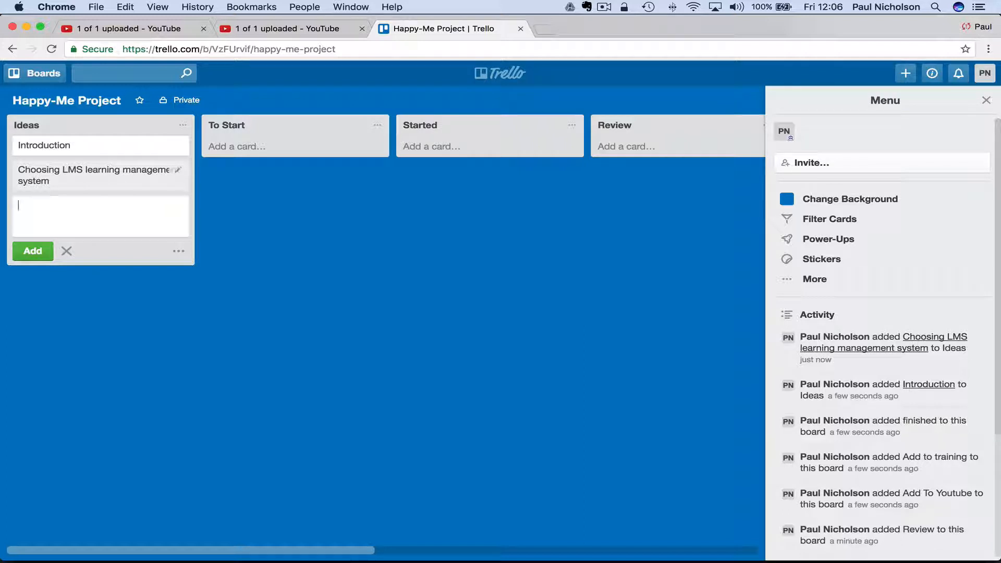
Step: Add the cards "choosing web hosting" and "trello project management" to the Ideas list
{"action": "type", "text": "choosing web hosting"}
{"action": "key", "text": "Return"}
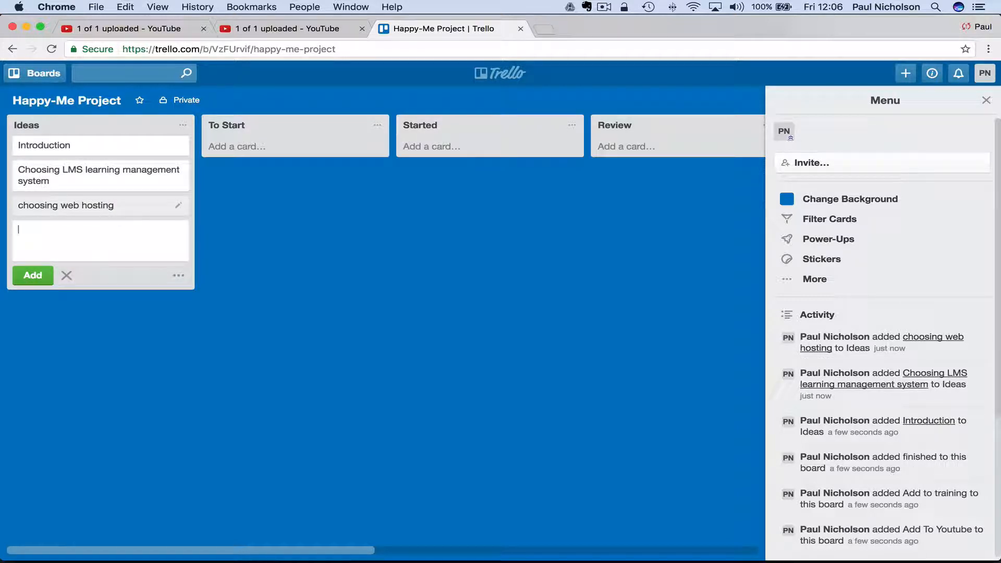
{"action": "type", "text": "trello project "}
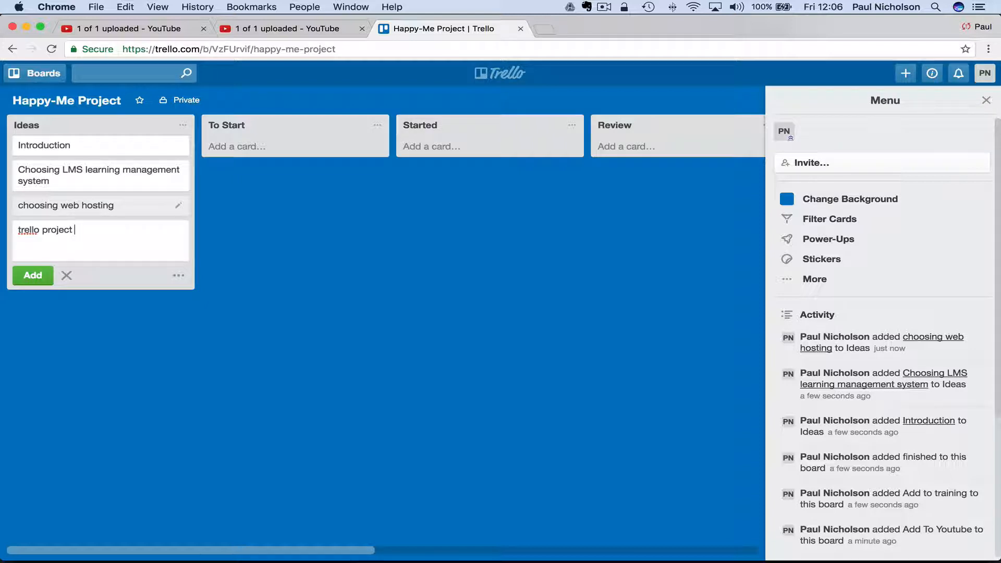
{"action": "type", "text": "management"}
{"action": "key", "text": "Return"}
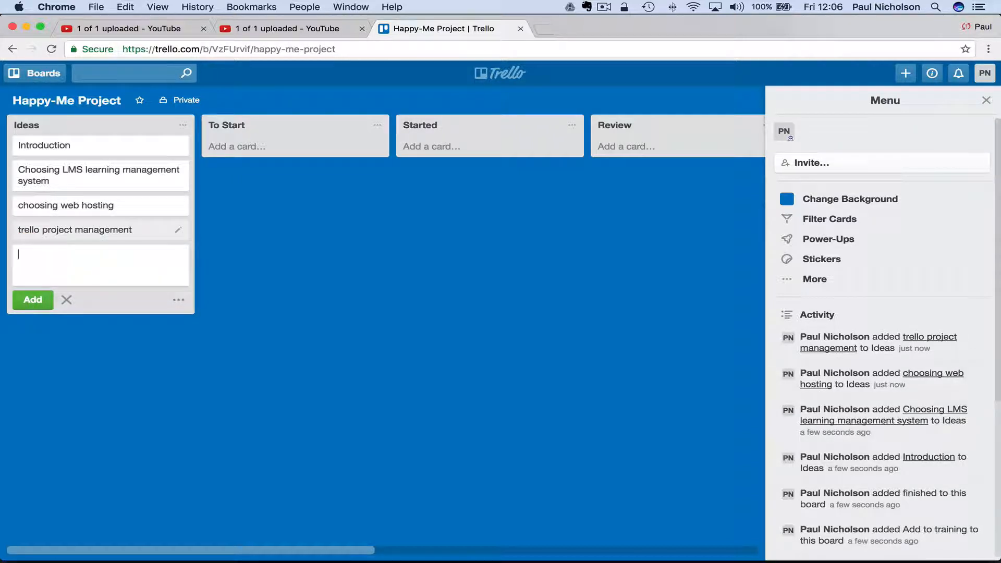
Step: Add the cards "install wordpress", "install theme" and "install learndash" to the Ideas list
{"action": "type", "text": "instell wordpress"}
{"action": "key", "text": "Return"}
{"action": "type", "text": "inst"}
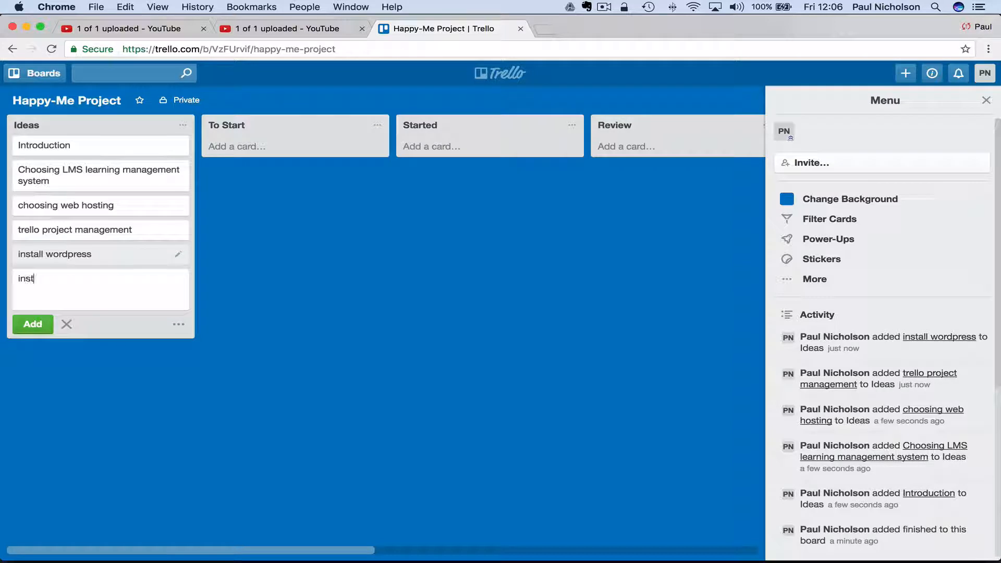
{"action": "type", "text": "all theme"}
{"action": "key", "text": "Return"}
{"action": "type", "text": "ins"}
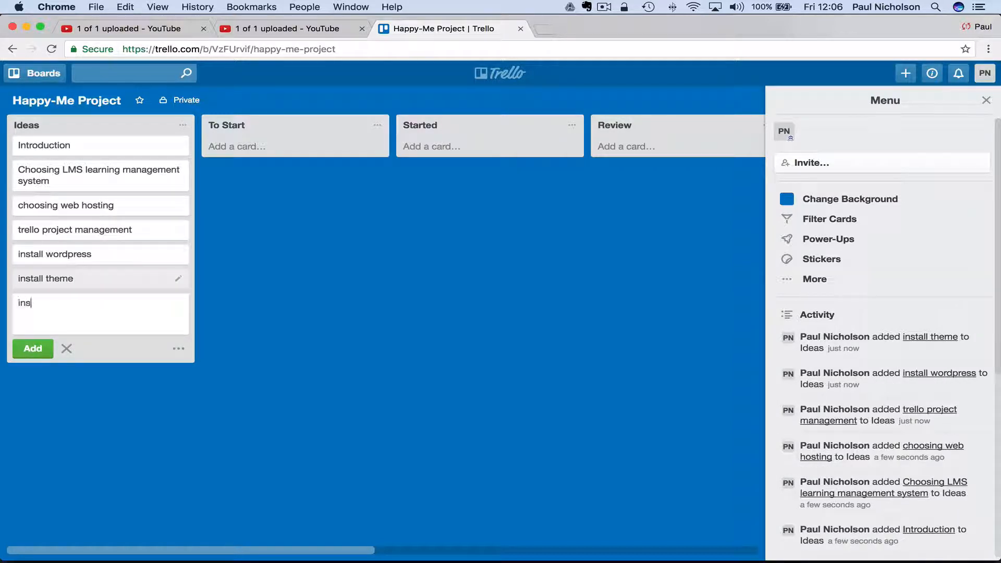
{"action": "type", "text": "tall learndahs"}
{"action": "key", "text": "BackSpace"}
{"action": "type", "text": "sh"}
{"action": "key", "text": "Return"}
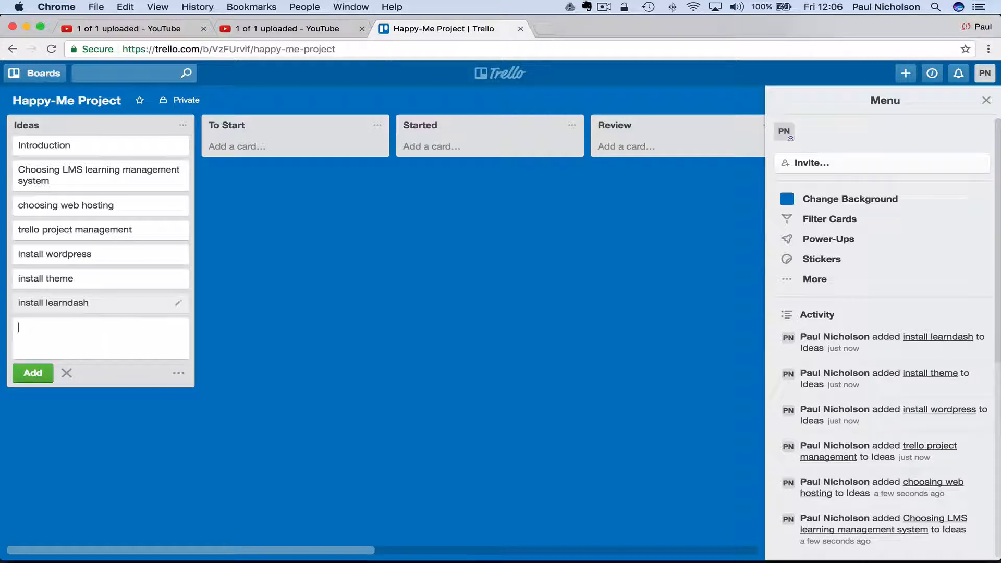
Step: Add the cards "install buddypress", "install bbpress" and "install woocommerce." to the Ideas list
{"action": "type", "text": "install buddy"}
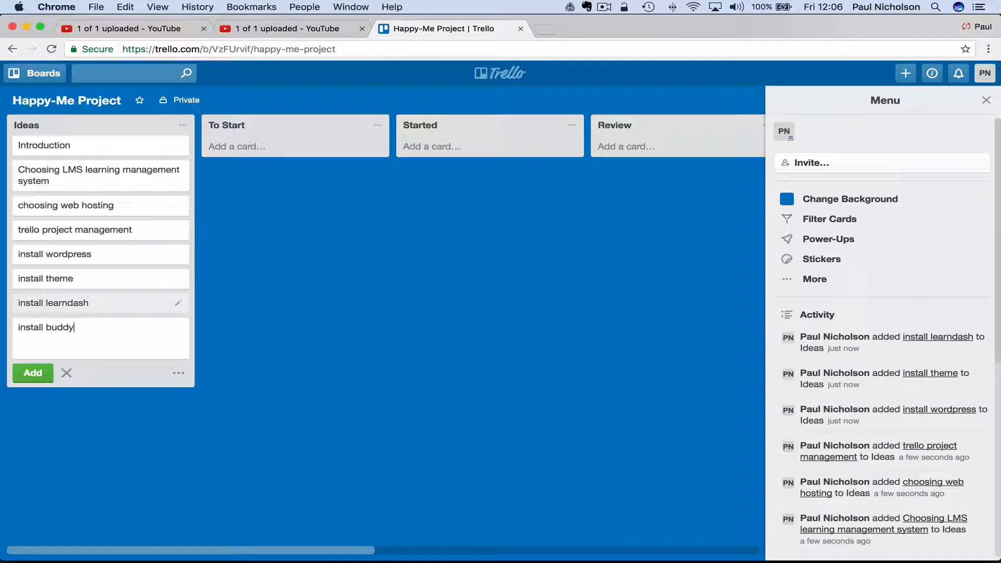
{"action": "type", "text": "press"}
{"action": "key", "text": "Return"}
{"action": "type", "text": "ins"}
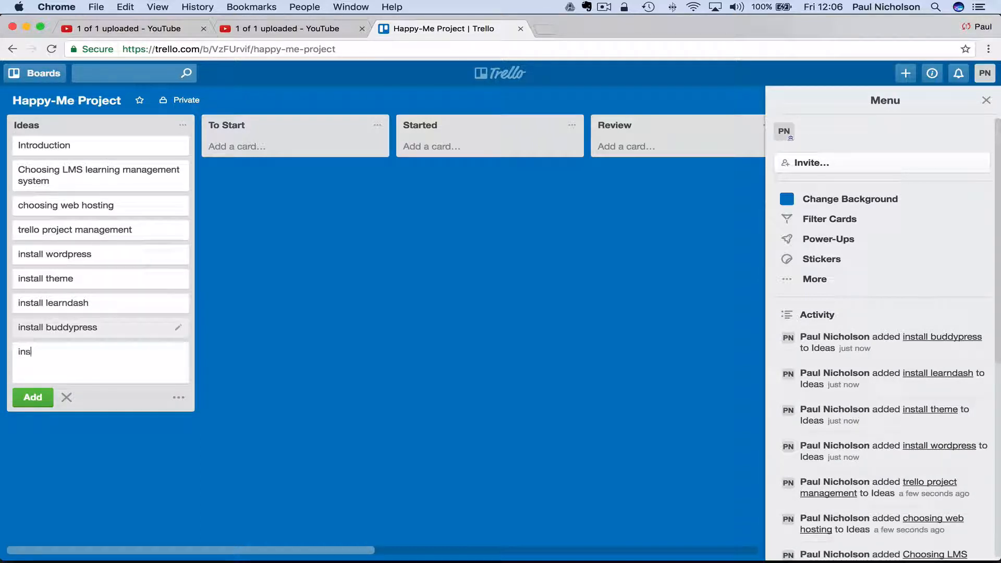
{"action": "type", "text": "tall bbpress"}
{"action": "key", "text": "Return"}
{"action": "type", "text": "inst"}
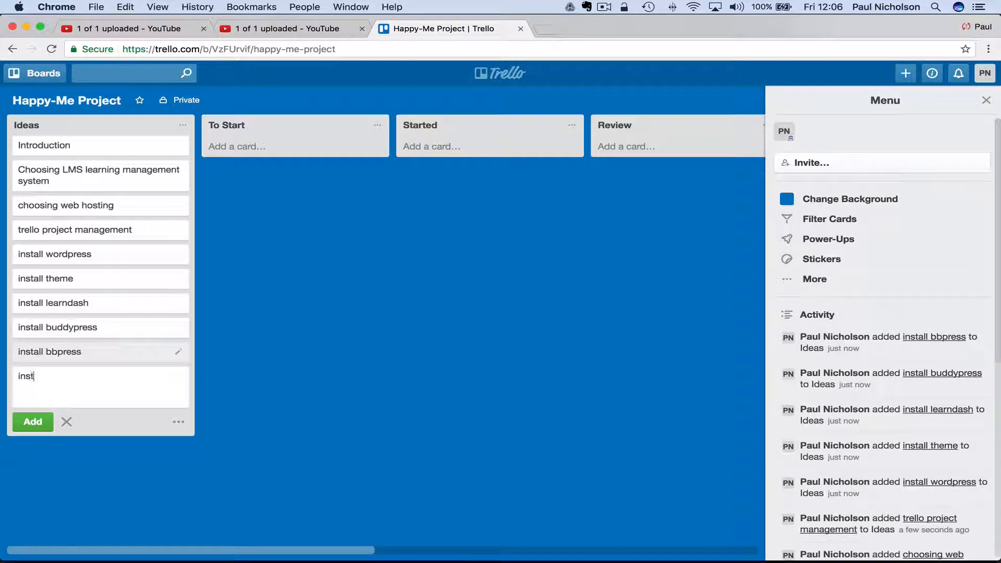
{"action": "type", "text": "all woocommerce."}
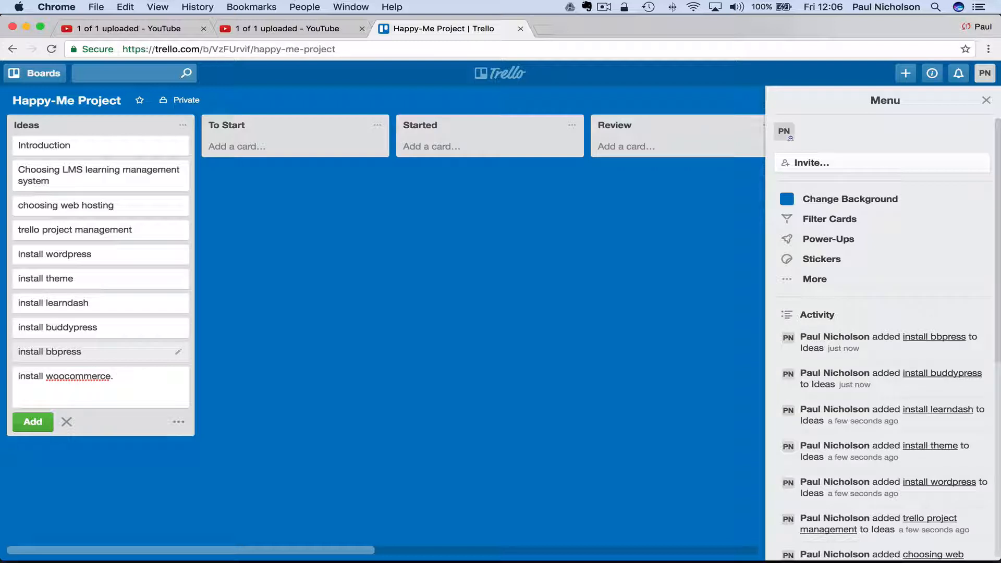
{"action": "key", "text": "Return"}
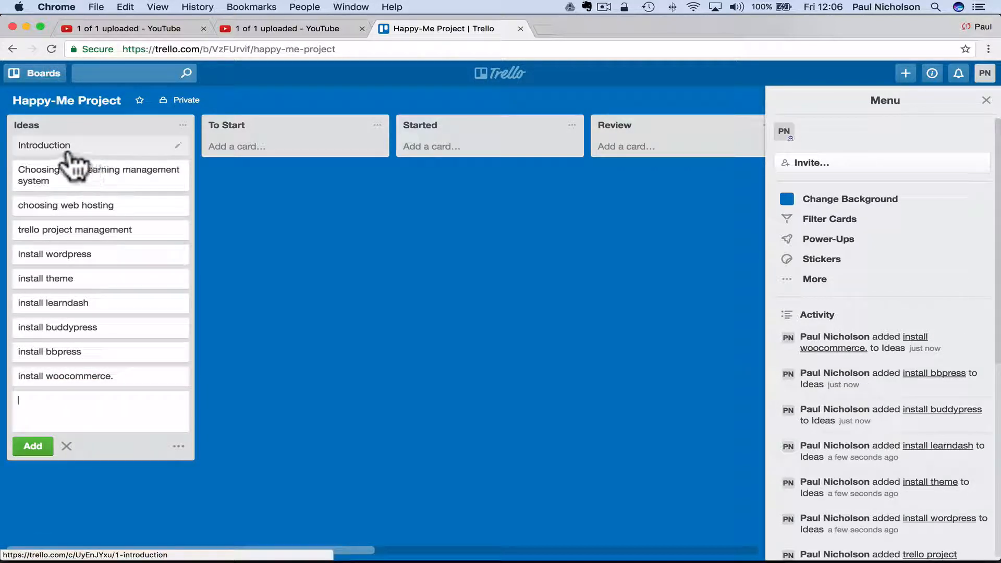
Step: Move the Introduction, Choosing LMS learning management system and choosing web hosting cards from Ideas to To Start, keeping that order
{"action": "left_click_drag", "start_coordinate": [70, 154], "coordinate": [250, 156]}
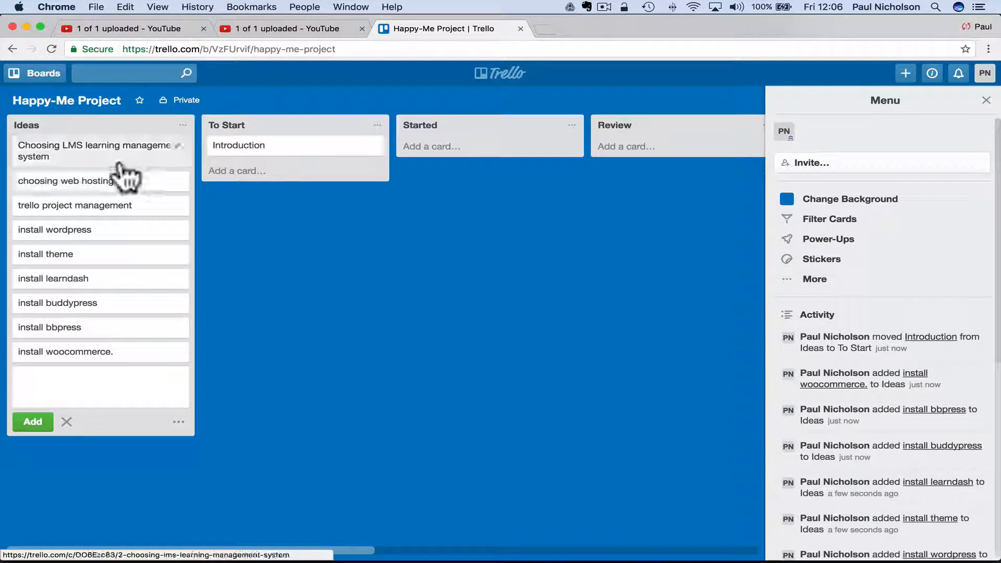
{"action": "left_click_drag", "start_coordinate": [117, 166], "coordinate": [282, 203]}
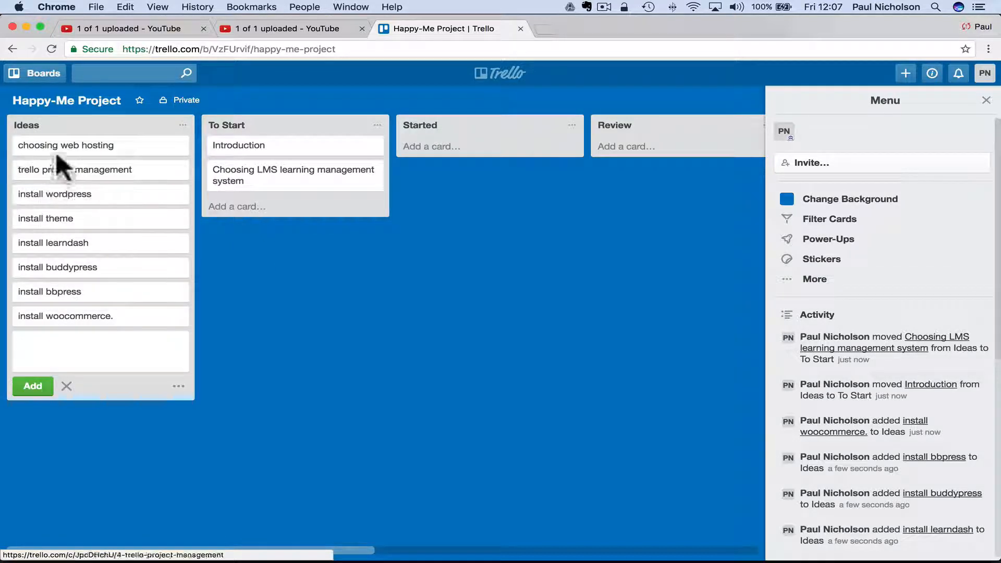
{"action": "left_click_drag", "start_coordinate": [32, 147], "coordinate": [209, 203]}
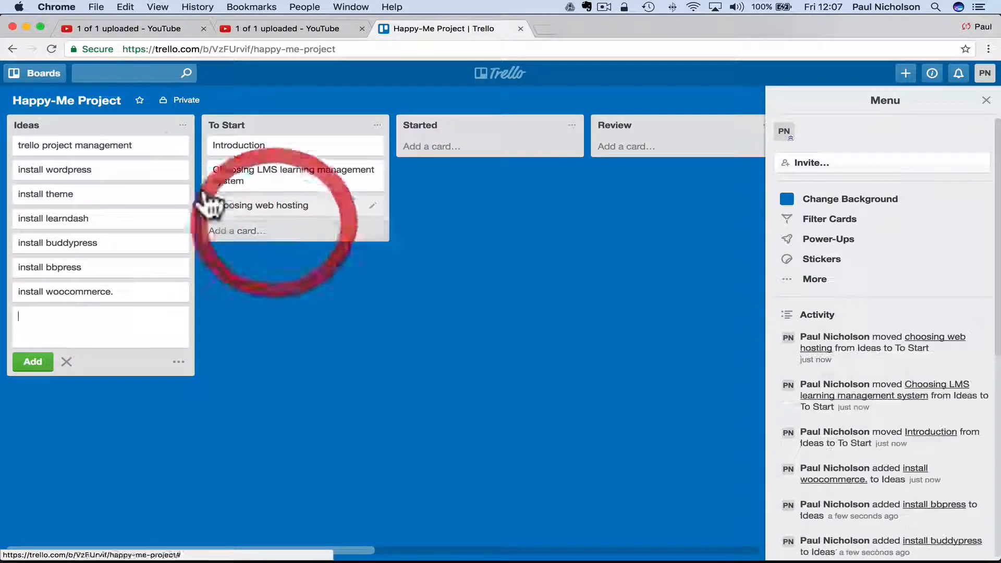
Step: Move the trello project management card to To Start, and the Introduction and Choosing LMS learning management system cards to Started
{"action": "left_click_drag", "start_coordinate": [126, 148], "coordinate": [264, 197]}
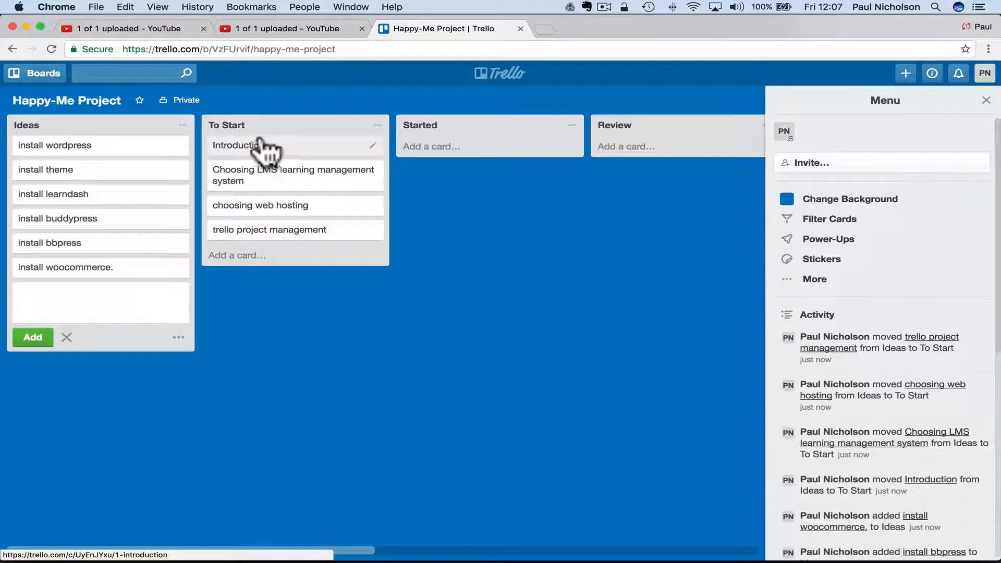
{"action": "left_click_drag", "start_coordinate": [264, 156], "coordinate": [436, 141]}
{"action": "left_click_drag", "start_coordinate": [350, 156], "coordinate": [476, 187]}
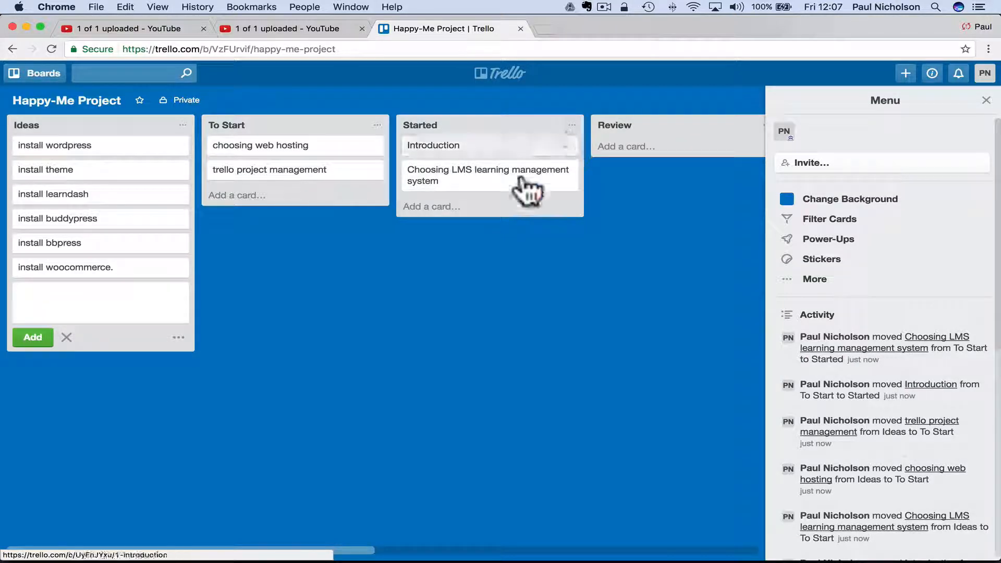
Step: Add a checklist titled "Talk About" to the Introduction card
{"action": "left_click", "coordinate": [468, 148]}
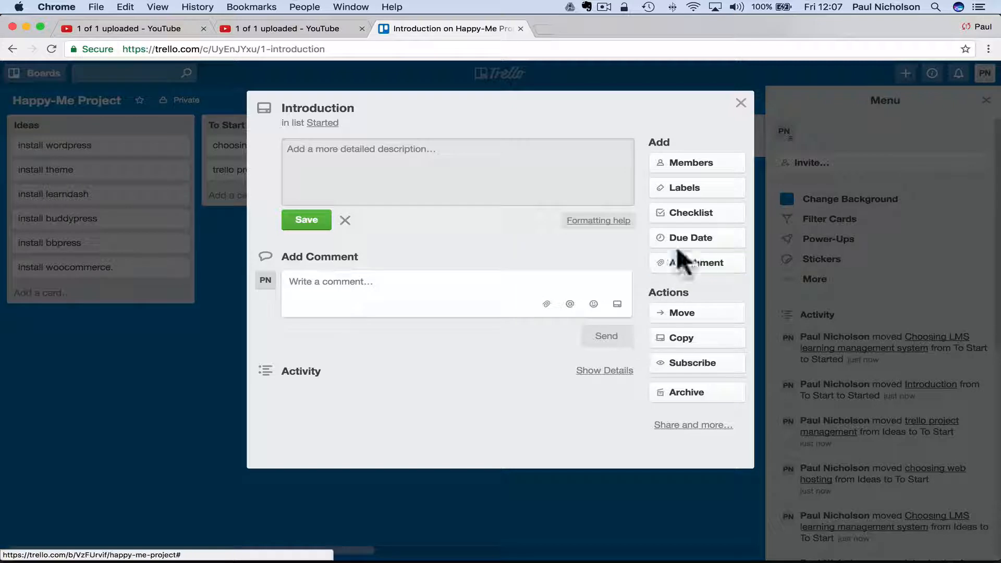
{"action": "left_click", "coordinate": [678, 214]}
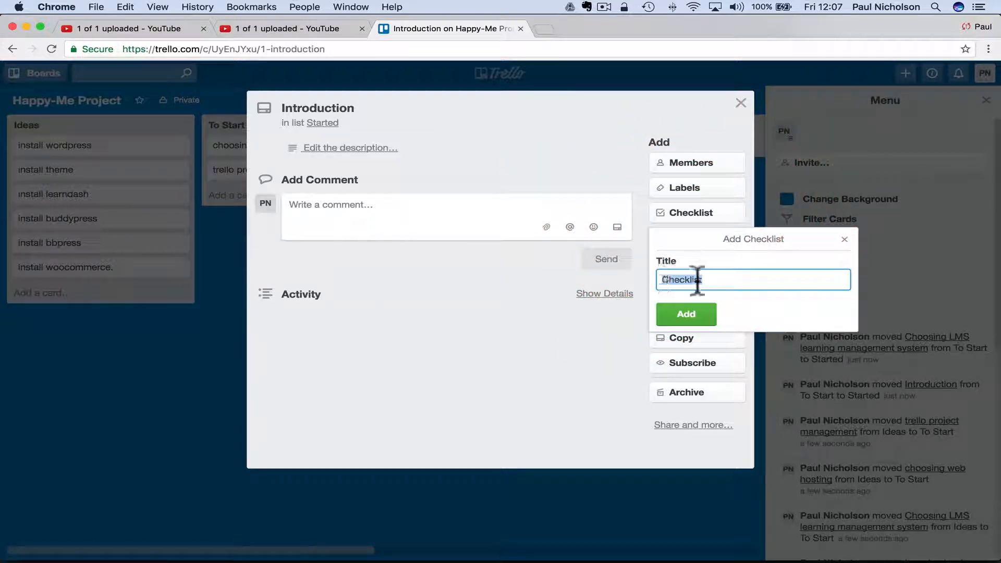
{"action": "type", "text": "Talk About"}
{"action": "key", "text": "Return"}
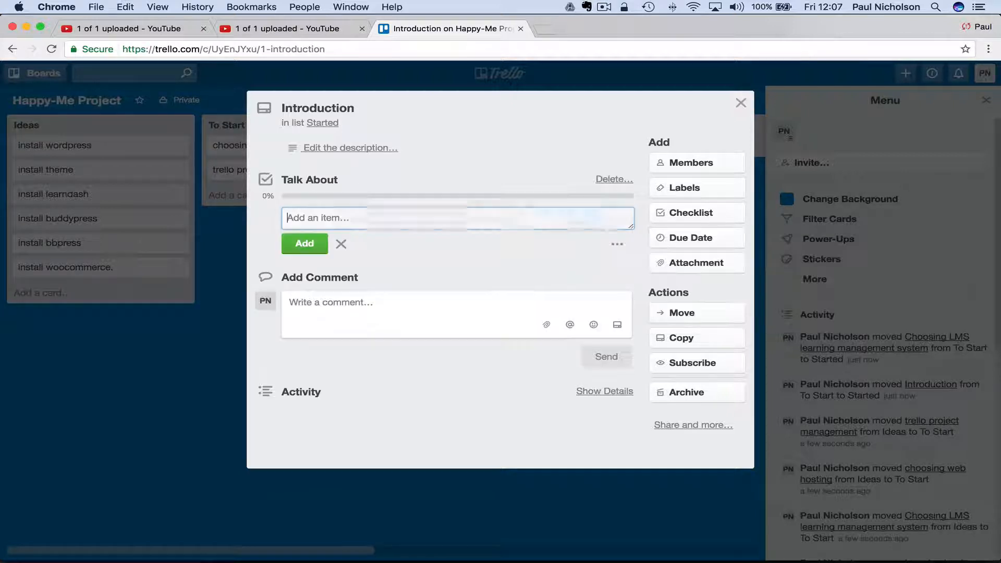
Step: Add the items "Happy-ME", "Why Happy-Me" and "What are you doing" to the Talk About checklist
{"action": "type", "text": "Happ"}
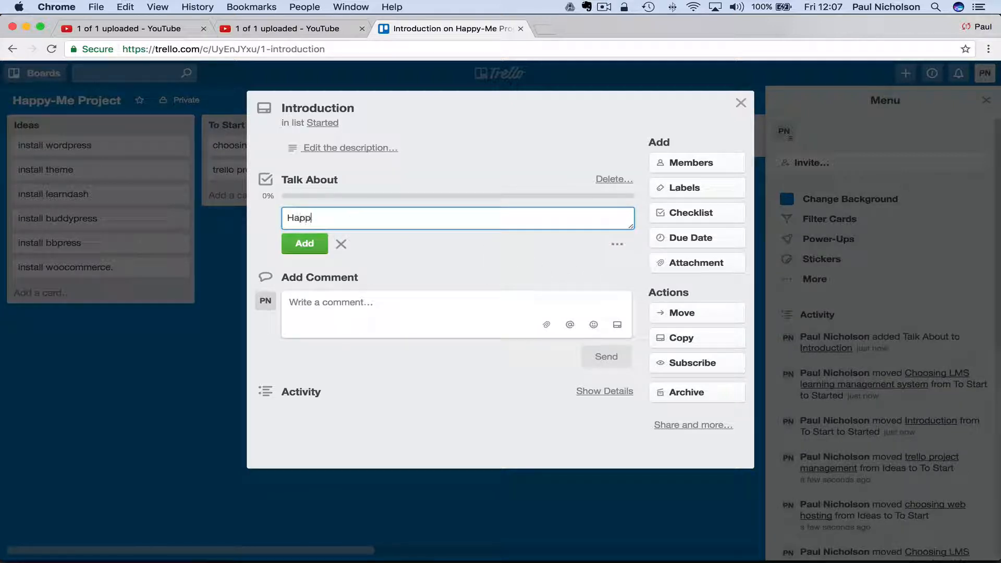
{"action": "type", "text": "y-ME"}
{"action": "key", "text": "Return"}
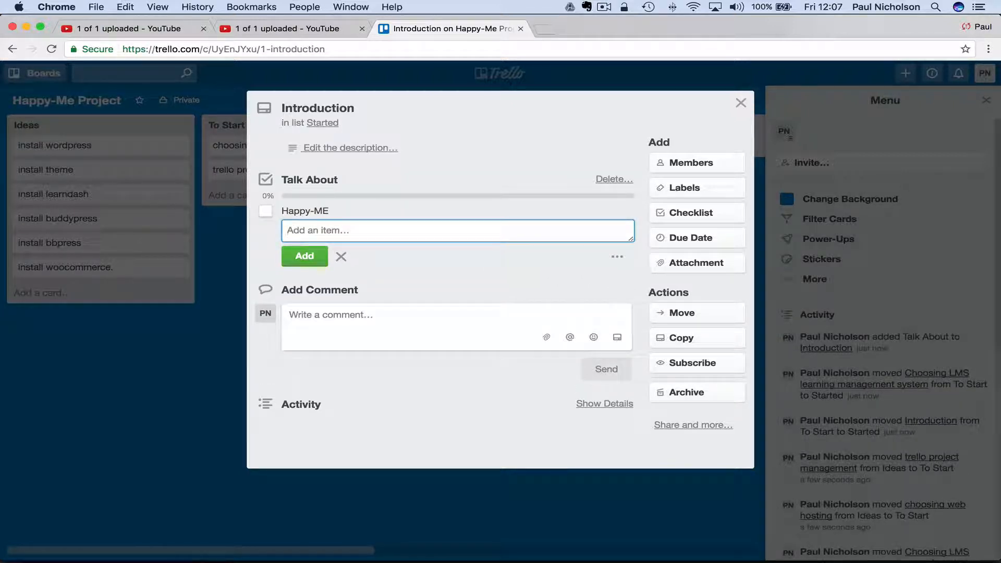
{"action": "type", "text": "Why Happy"}
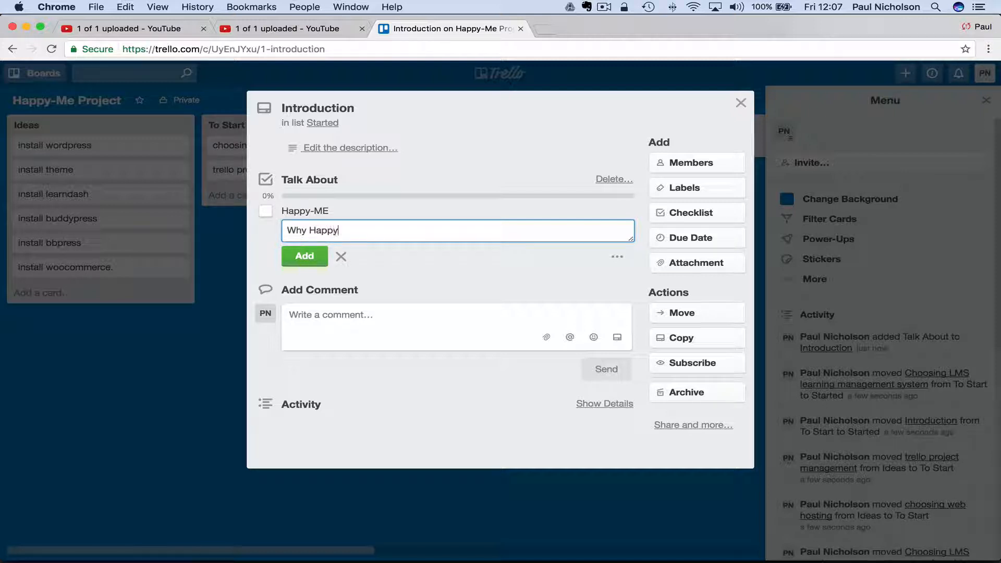
{"action": "type", "text": "-Me"}
{"action": "key", "text": "Return"}
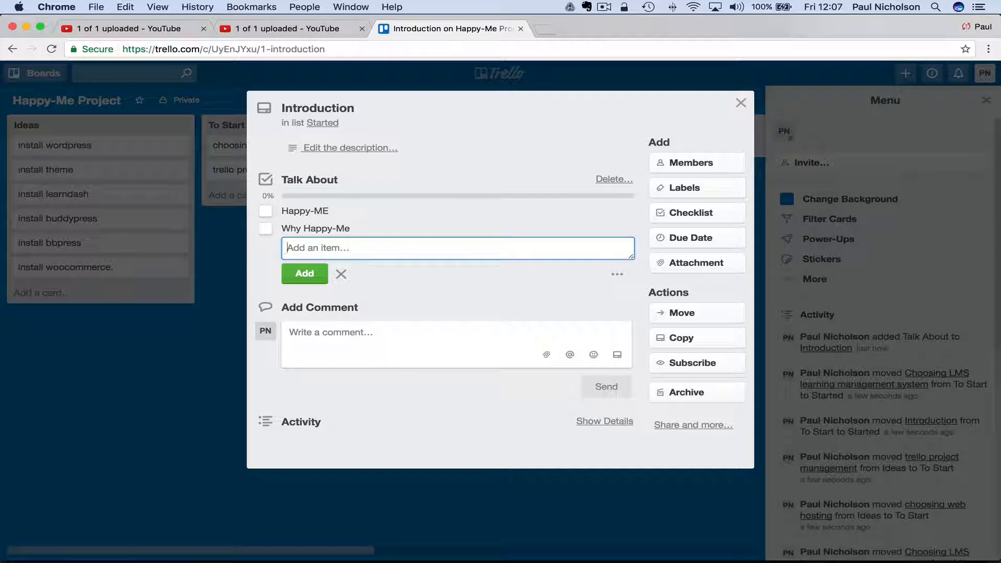
{"action": "type", "text": "What are you doing"}
{"action": "key", "text": "Return"}
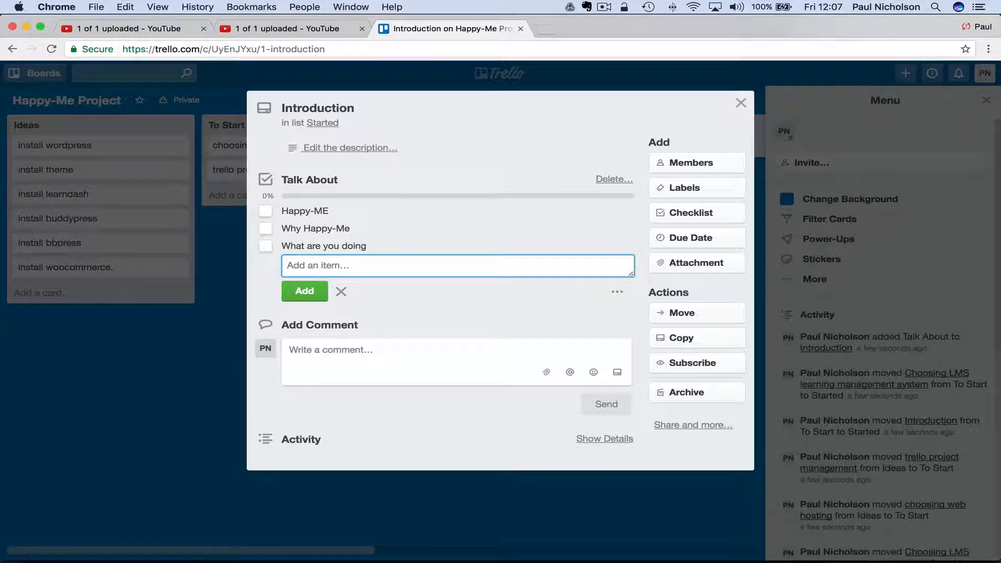
Step: Add the items "Ideas", "Platforms" and "Teaching" to the Talk About checklist and close the card
{"action": "type", "text": "Ideas"}
{"action": "key", "text": "Return"}
{"action": "type", "text": "Pla"}
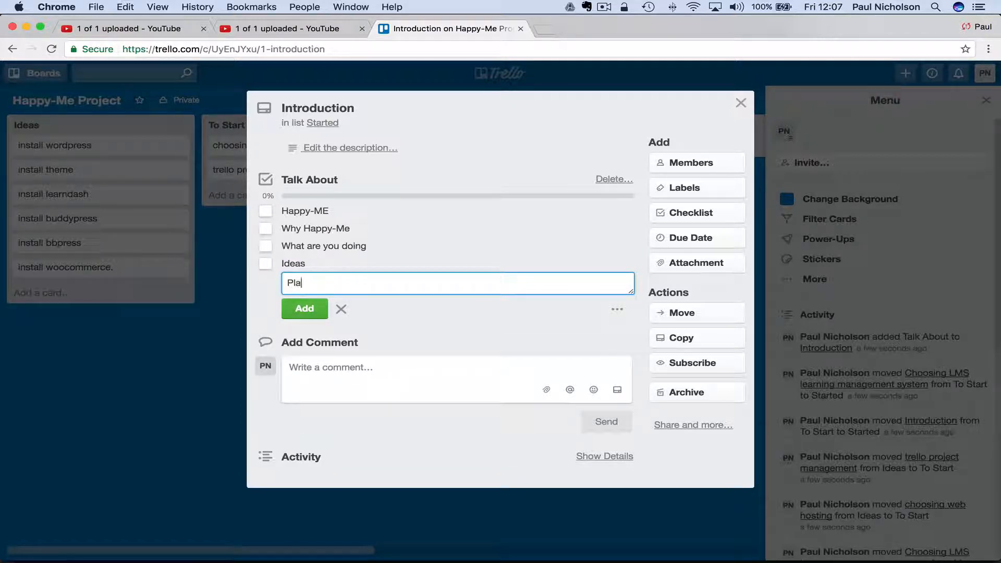
{"action": "type", "text": "tforms"}
{"action": "key", "text": "Return"}
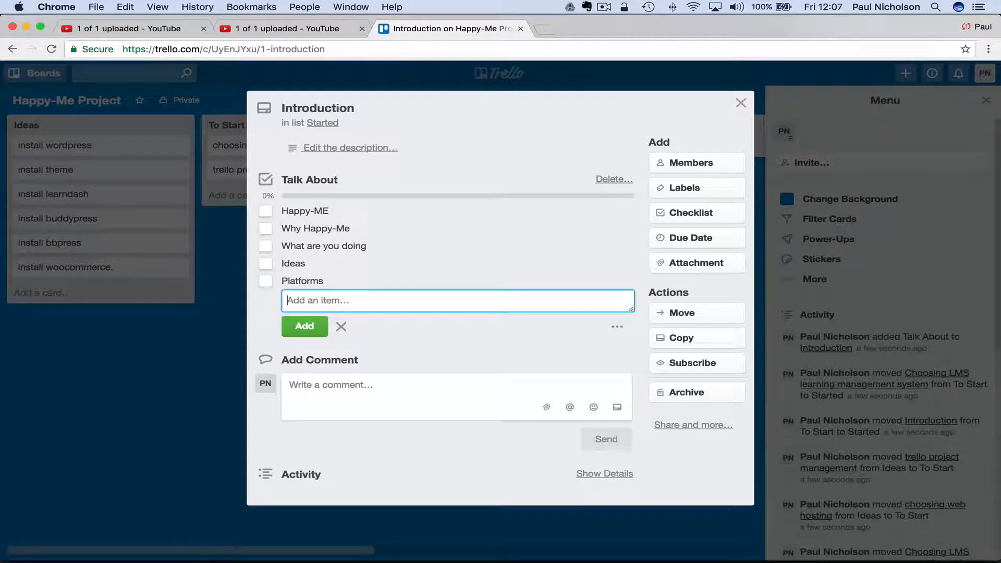
{"action": "type", "text": "Teaching"}
{"action": "key", "text": "Return"}
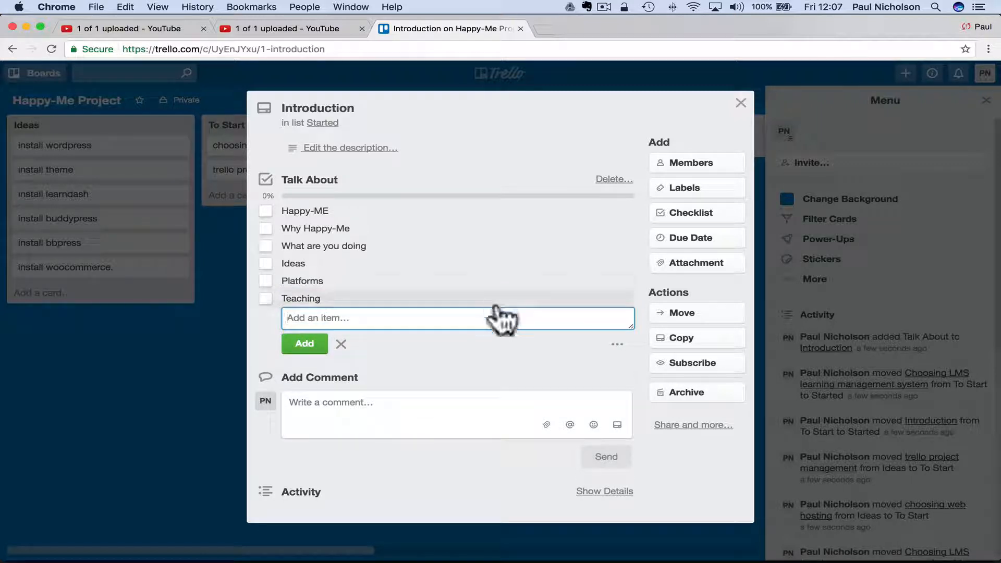
{"action": "left_click", "coordinate": [387, 371]}
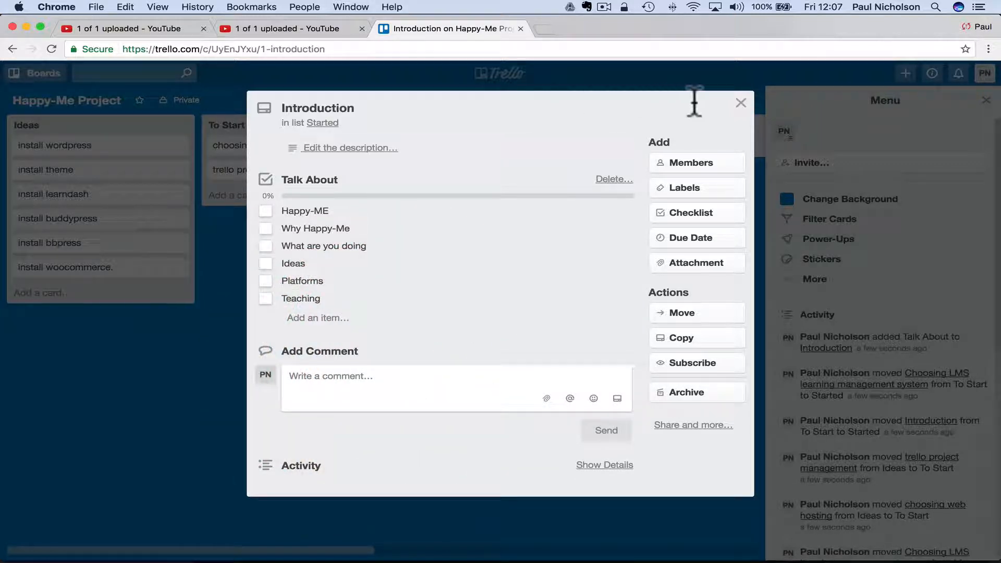
{"action": "left_click", "coordinate": [741, 103]}
Step: Move the Choosing LMS learning management system card back to To Start, and the Introduction card to Review and back to Started
{"action": "left_click_drag", "start_coordinate": [449, 171], "coordinate": [490, 166]}
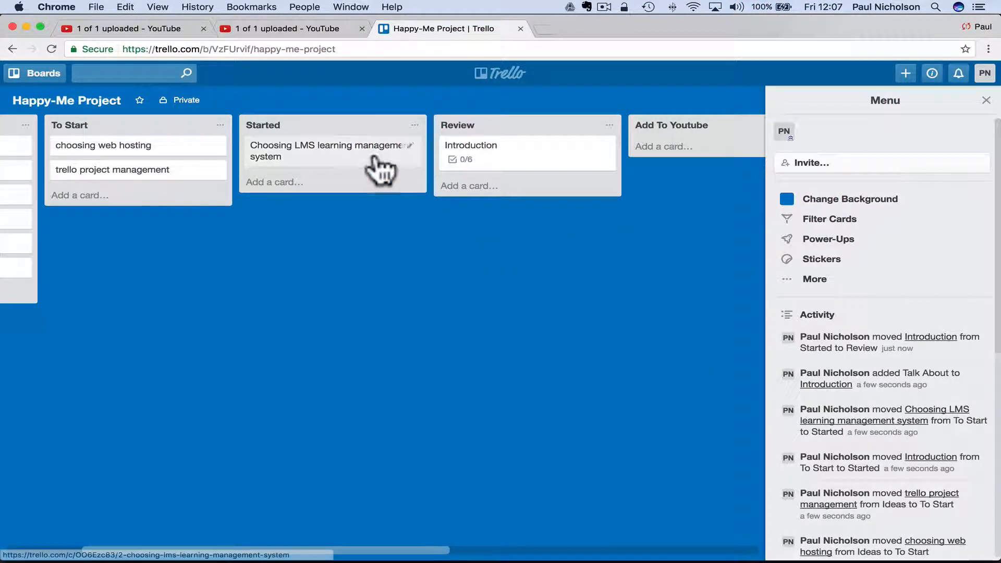
{"action": "left_click_drag", "start_coordinate": [389, 166], "coordinate": [233, 197]}
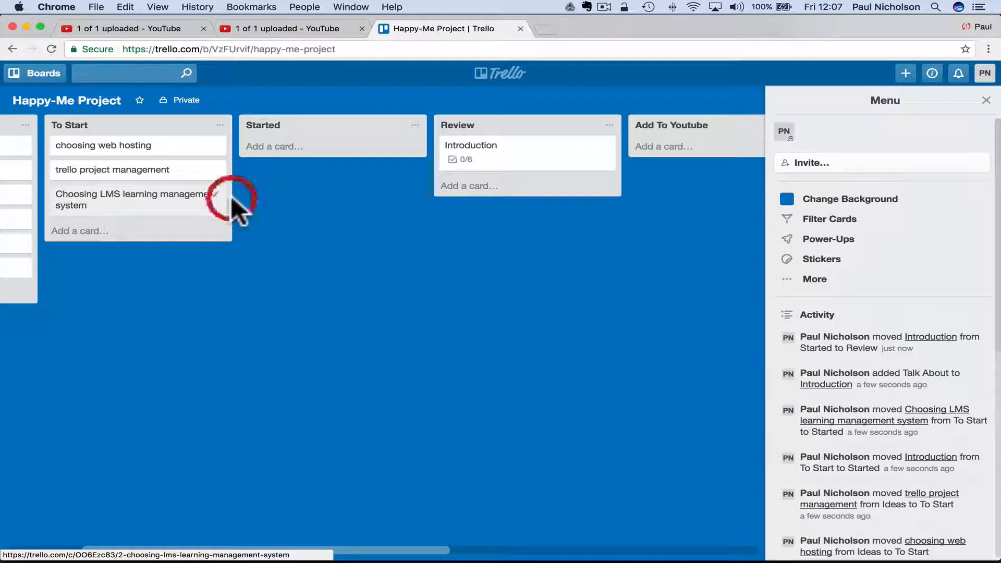
{"action": "left_click_drag", "start_coordinate": [537, 156], "coordinate": [327, 149]}
Step: Mark every item of the Introduction card's Talk About checklist as complete, from Happy-ME through Teaching
{"action": "left_click", "coordinate": [323, 159]}
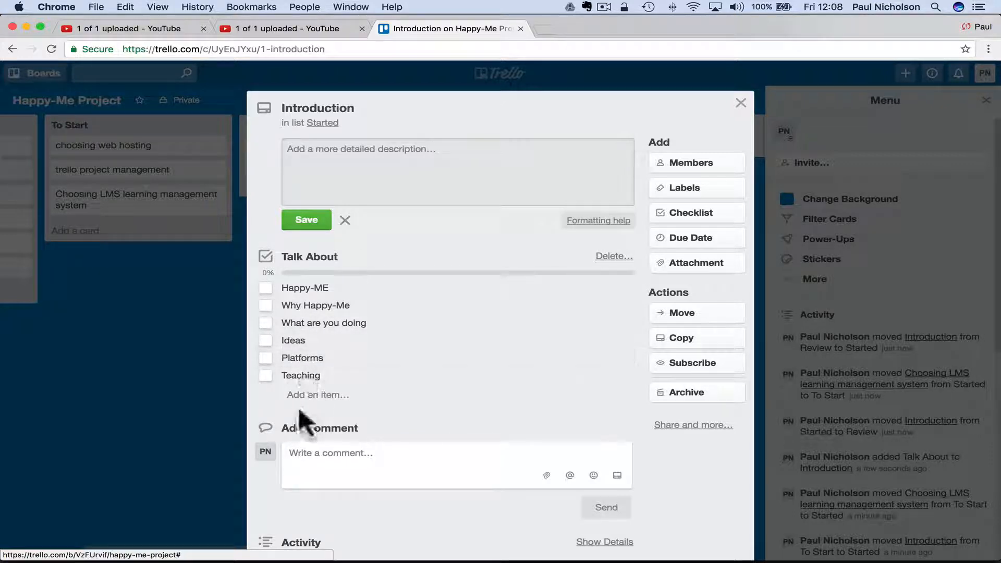
{"action": "left_click", "coordinate": [305, 290]}
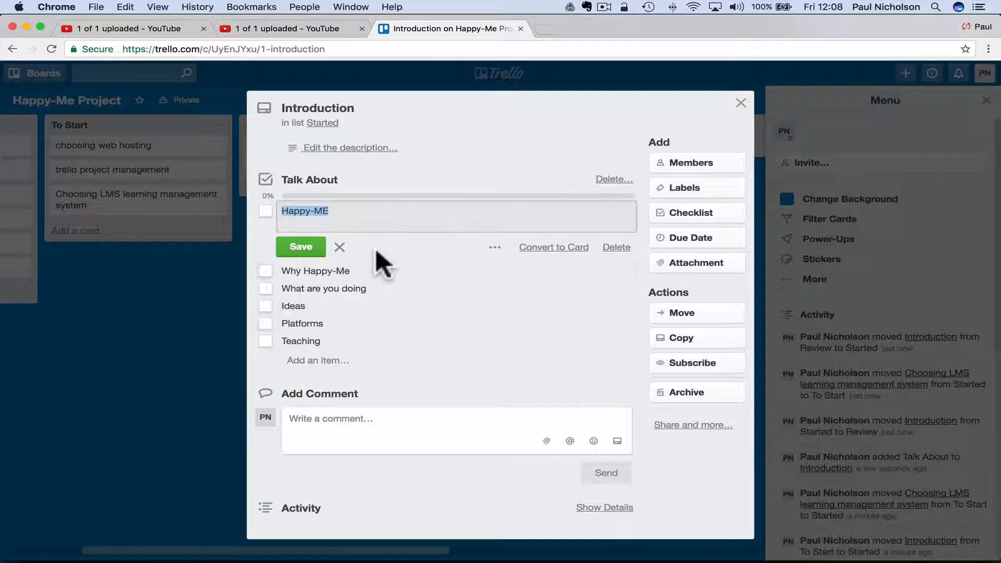
{"action": "left_click", "coordinate": [426, 288]}
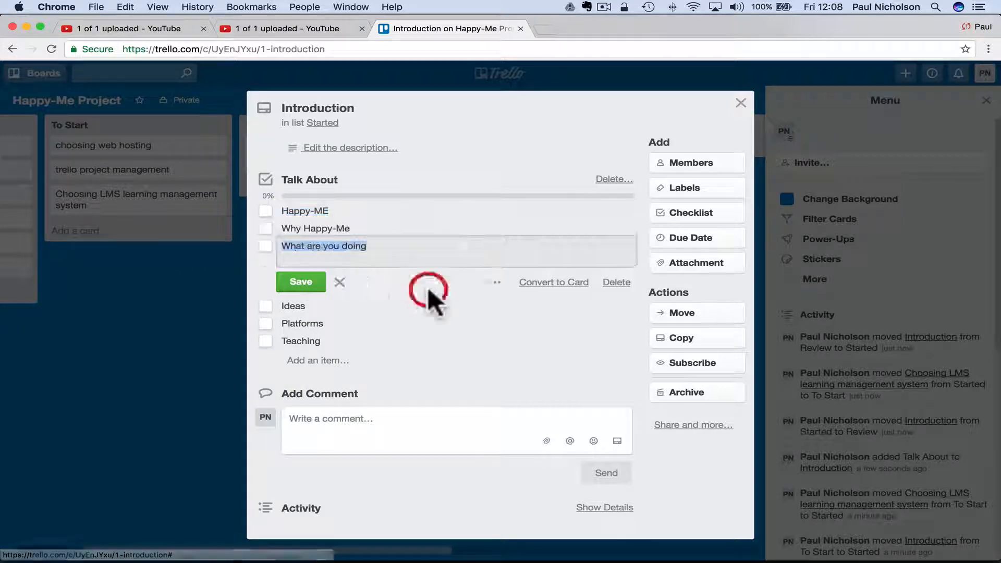
{"action": "left_click", "coordinate": [460, 327]}
{"action": "left_click", "coordinate": [424, 409]}
{"action": "left_click", "coordinate": [265, 211]}
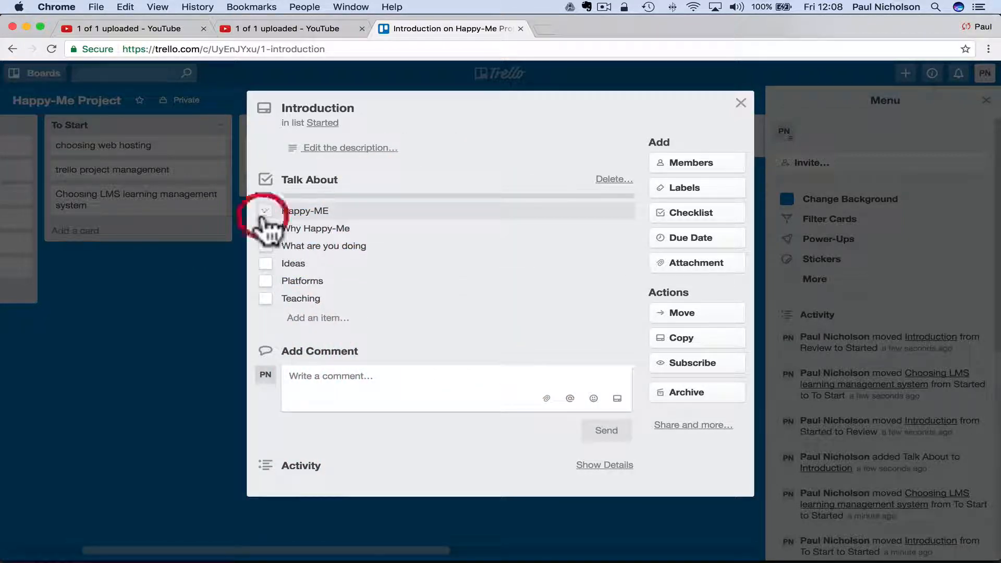
{"action": "left_click", "coordinate": [265, 229]}
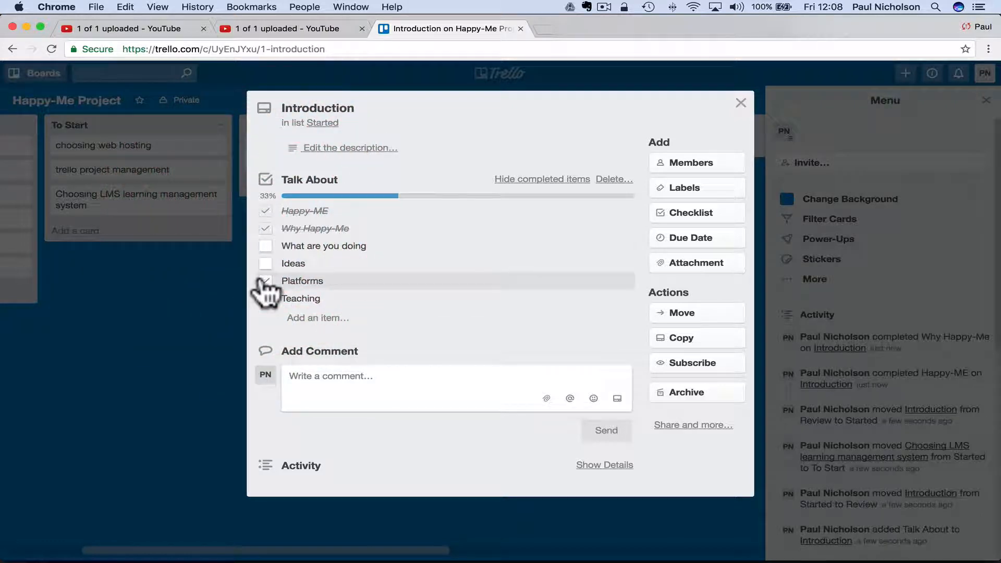
{"action": "left_click", "coordinate": [265, 246]}
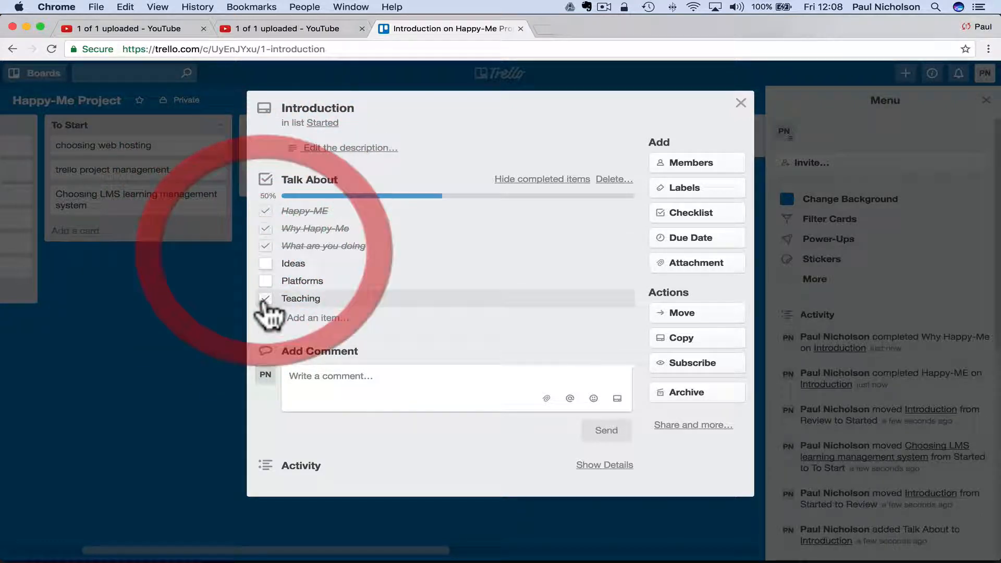
{"action": "left_click", "coordinate": [266, 264]}
{"action": "left_click", "coordinate": [265, 280]}
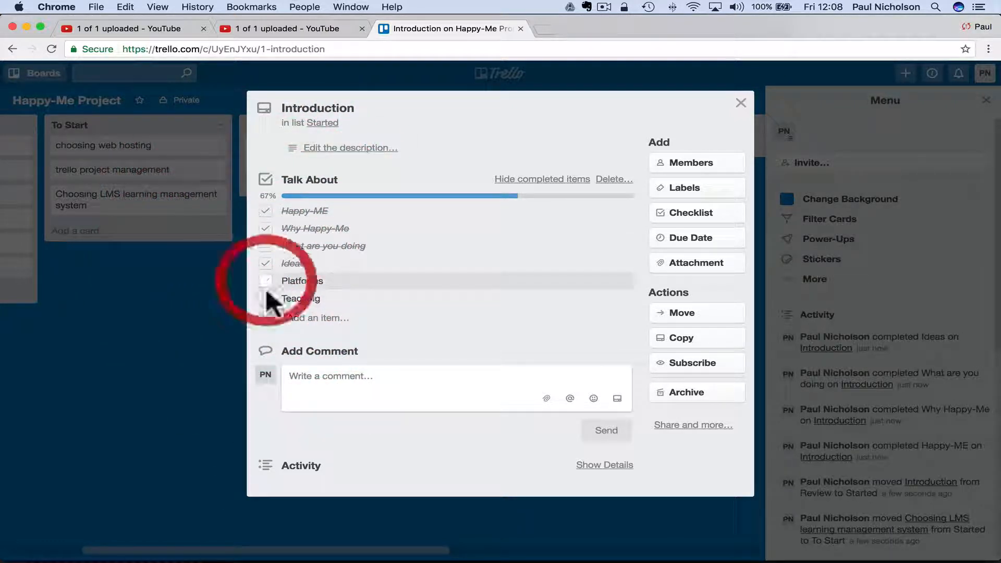
{"action": "left_click", "coordinate": [265, 298]}
{"action": "left_click", "coordinate": [386, 380]}
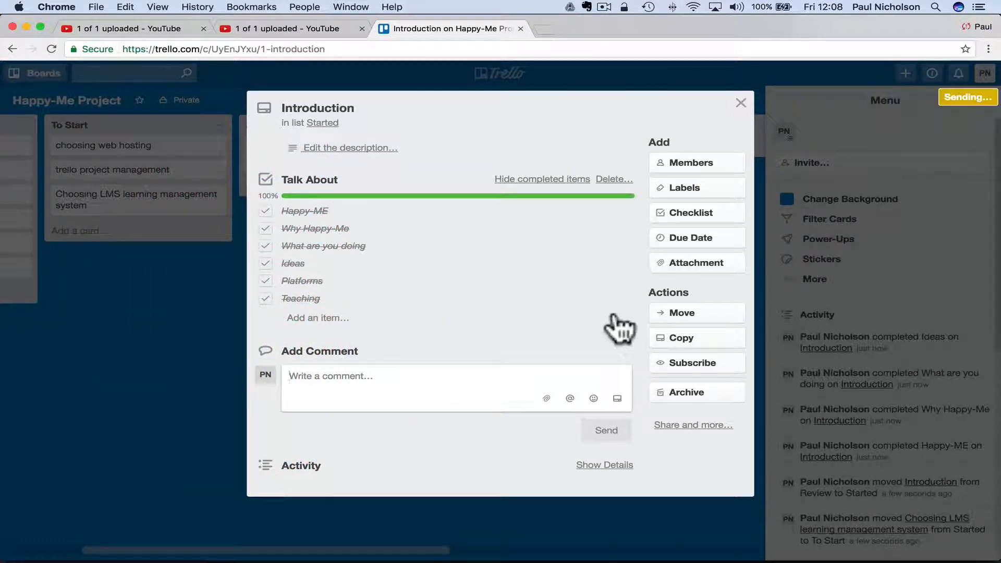
Step: View the due date options of the Introduction card without setting a date, and close the card
{"action": "left_click", "coordinate": [659, 241]}
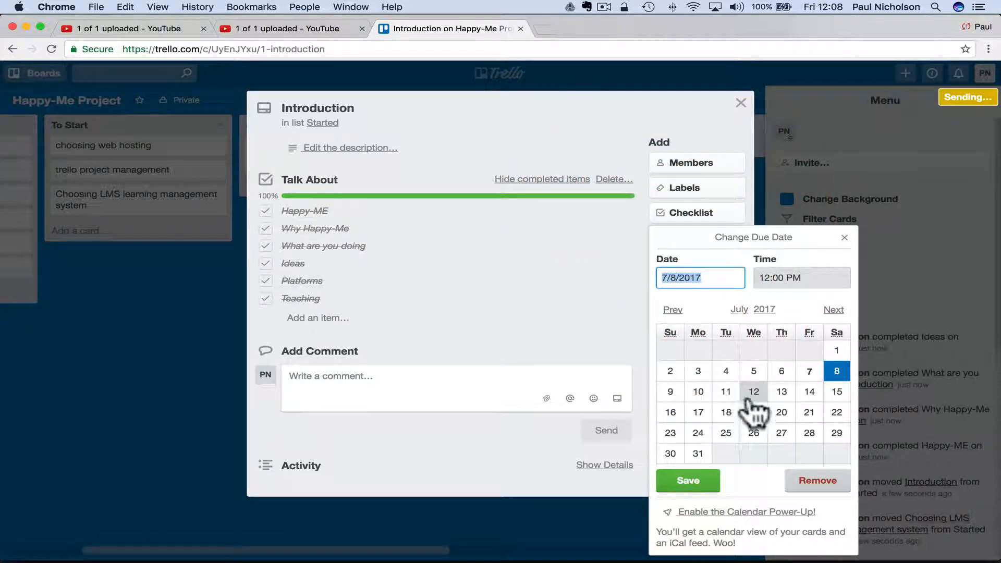
{"action": "left_click", "coordinate": [845, 238]}
{"action": "left_click", "coordinate": [547, 269]}
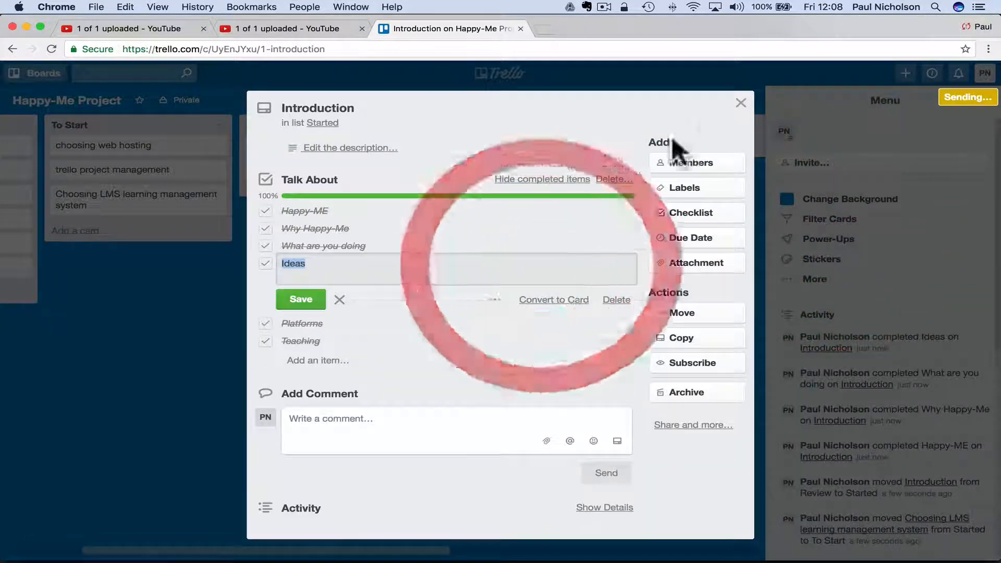
{"action": "left_click", "coordinate": [739, 104]}
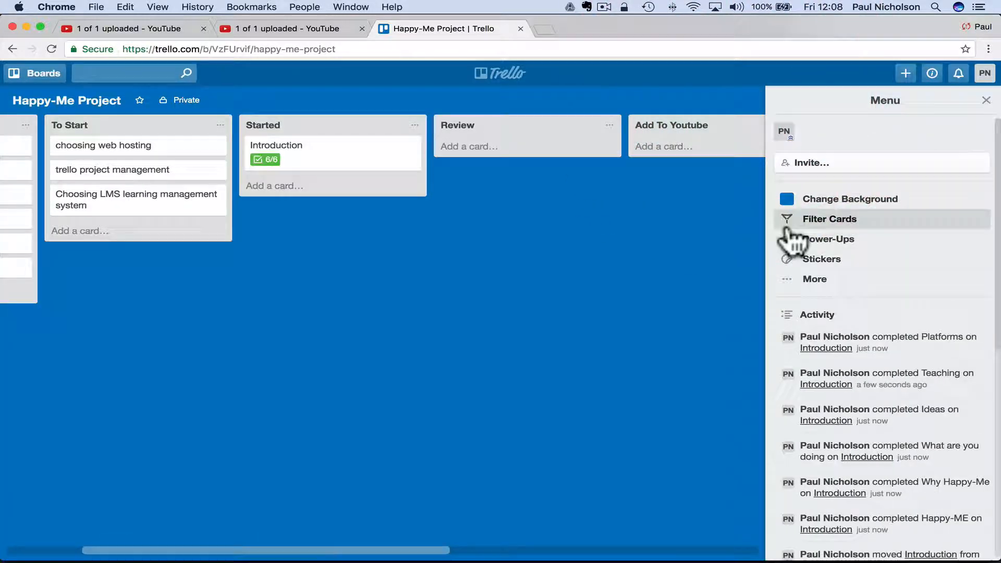
Step: Invite a new member to the board by entering the person's e-mail address and selecting the matching account
{"action": "left_click", "coordinate": [838, 132]}
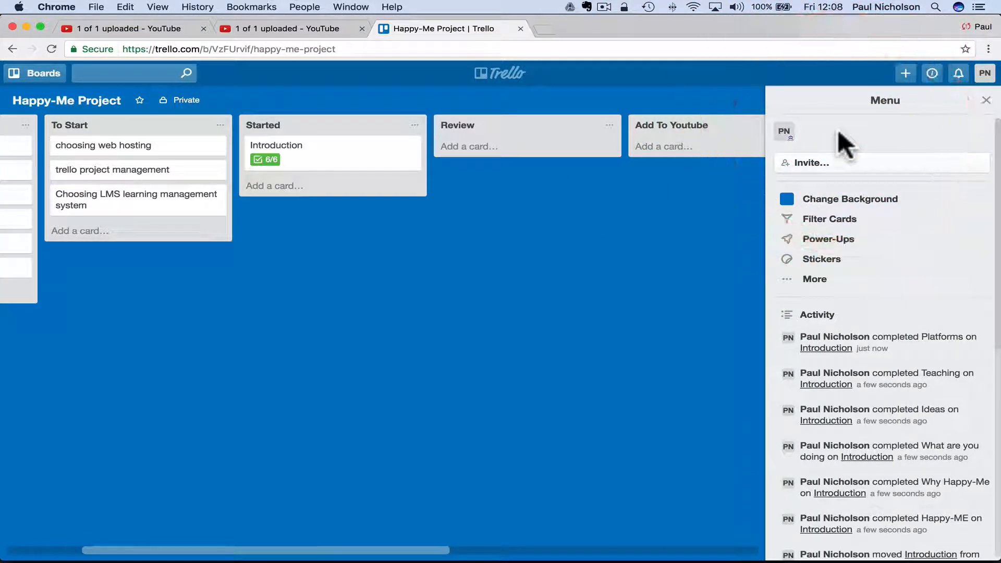
{"action": "left_click", "coordinate": [829, 163]}
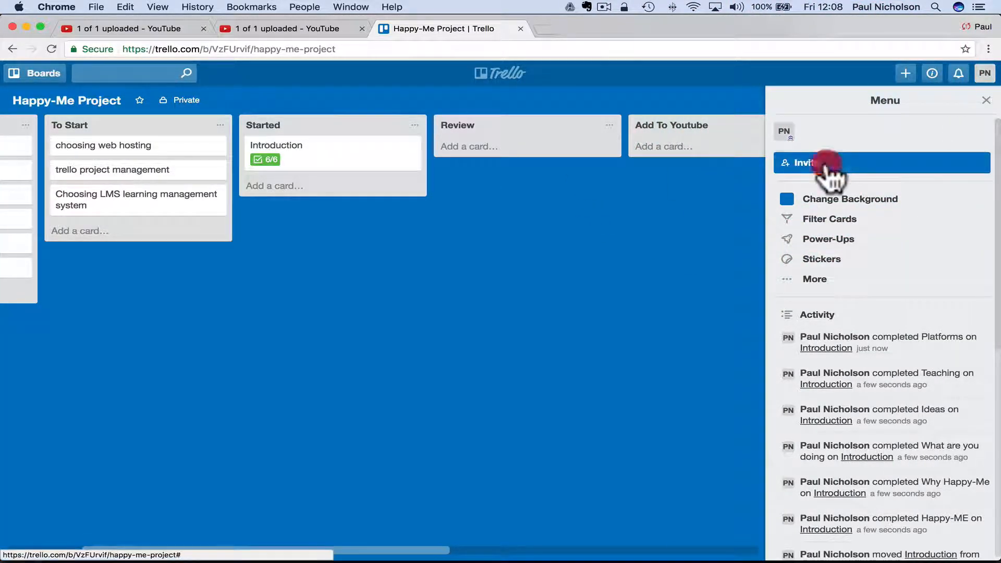
{"action": "left_click", "coordinate": [815, 219]}
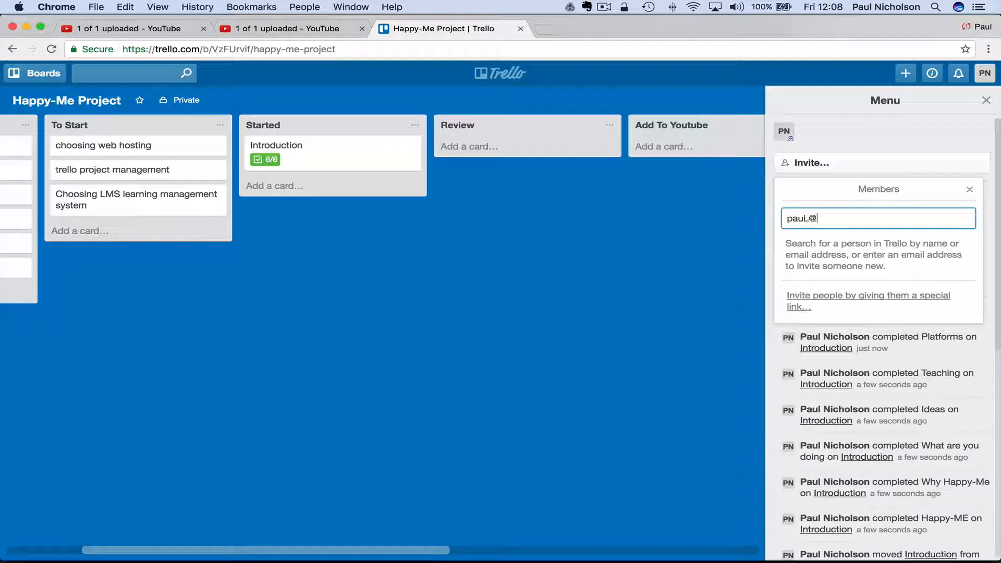
{"action": "type", "text": "paul"}
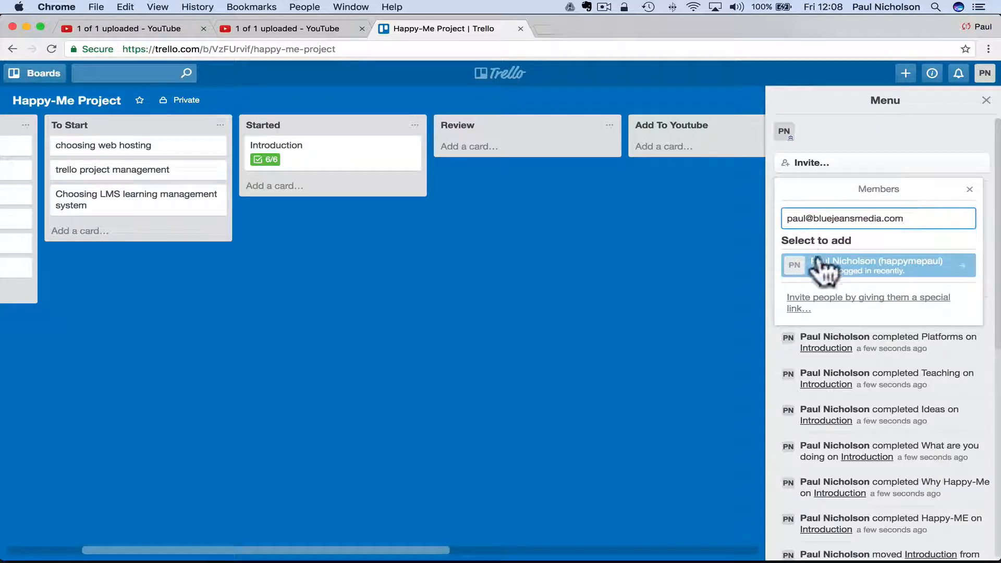
{"action": "left_click", "coordinate": [866, 267]}
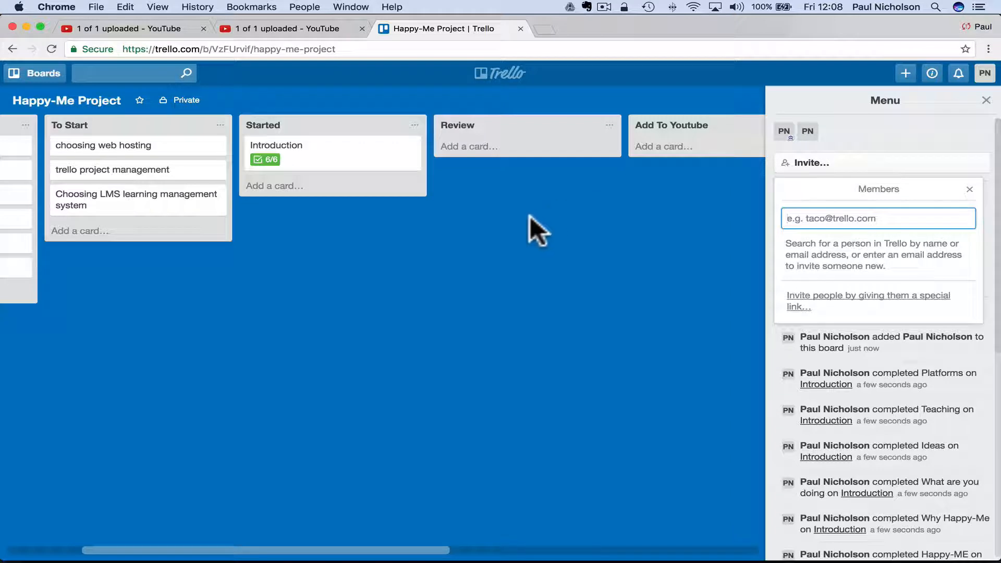
Step: Assign the newly added board member to the Introduction and Choosing LMS learning management system cards
{"action": "scroll", "coordinate": [530, 216], "scroll_direction": "left", "scroll_amount": 5}
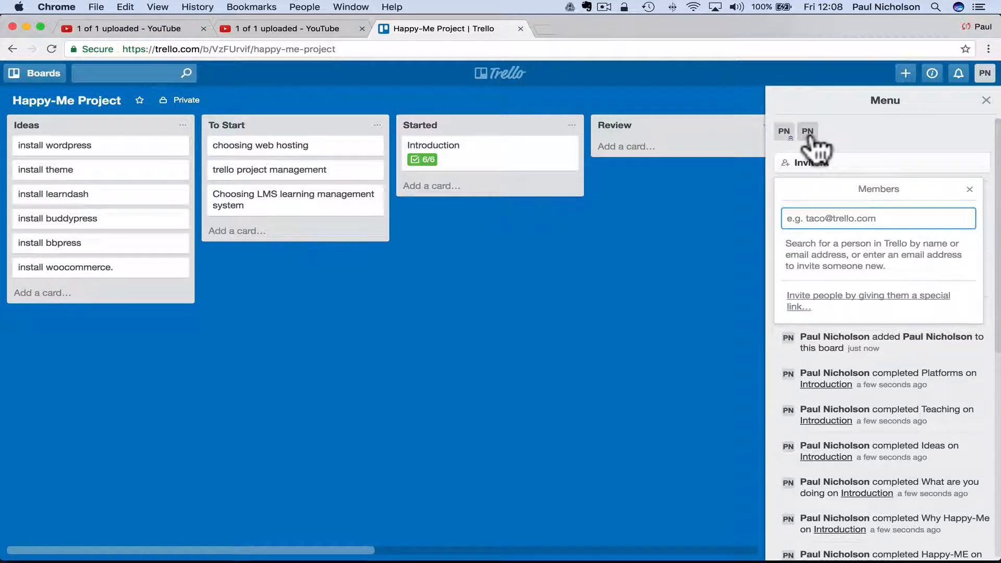
{"action": "left_click_drag", "start_coordinate": [811, 139], "coordinate": [562, 176]}
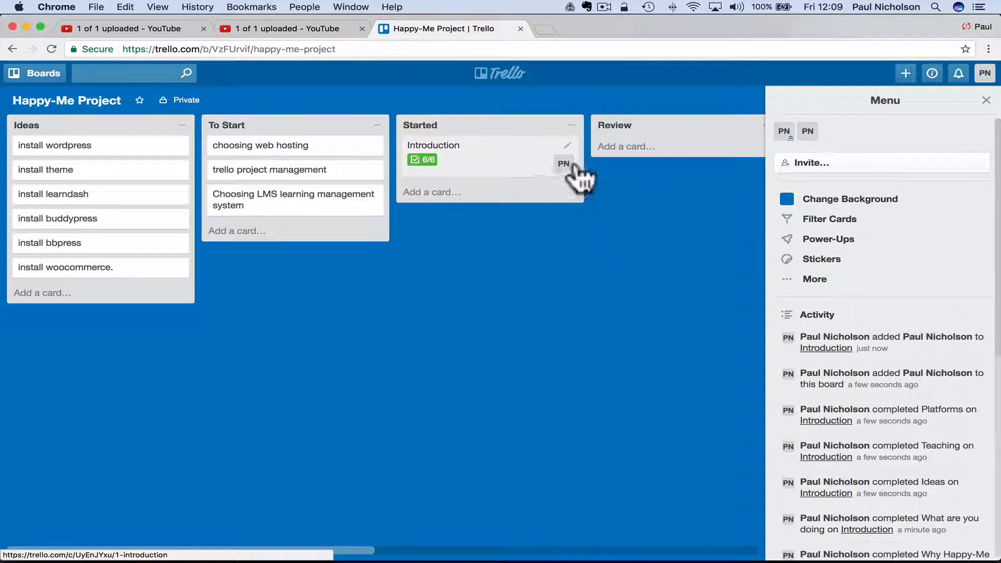
{"action": "left_click", "coordinate": [809, 133]}
{"action": "left_click_drag", "start_coordinate": [811, 140], "coordinate": [297, 190]}
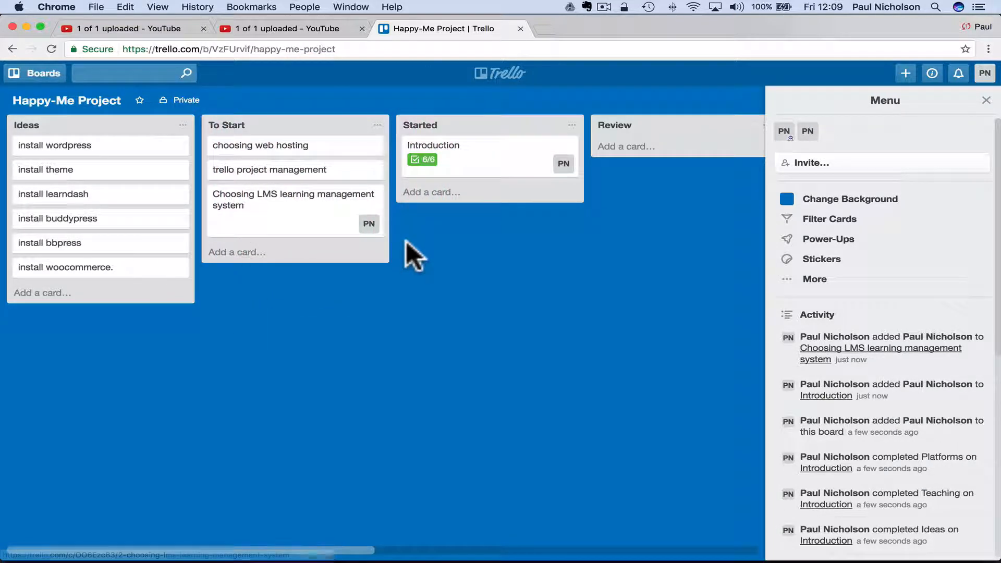
Step: Apply the green label to the Choosing LMS learning management system card and name that label Youtube Upload
{"action": "left_click", "coordinate": [331, 201]}
{"action": "left_click", "coordinate": [690, 189]}
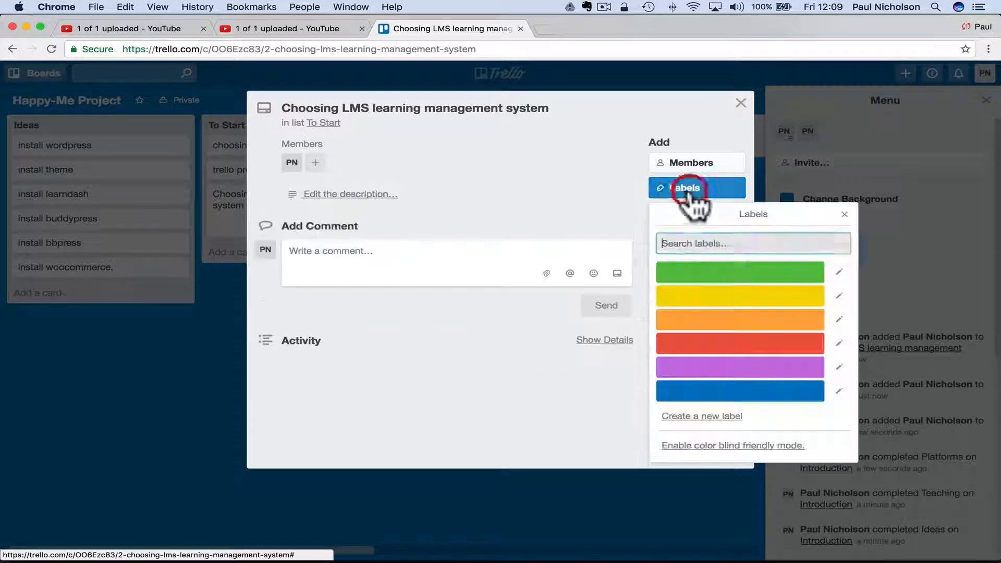
{"action": "left_click", "coordinate": [708, 277]}
{"action": "left_click", "coordinate": [706, 276]}
{"action": "left_click", "coordinate": [706, 276]}
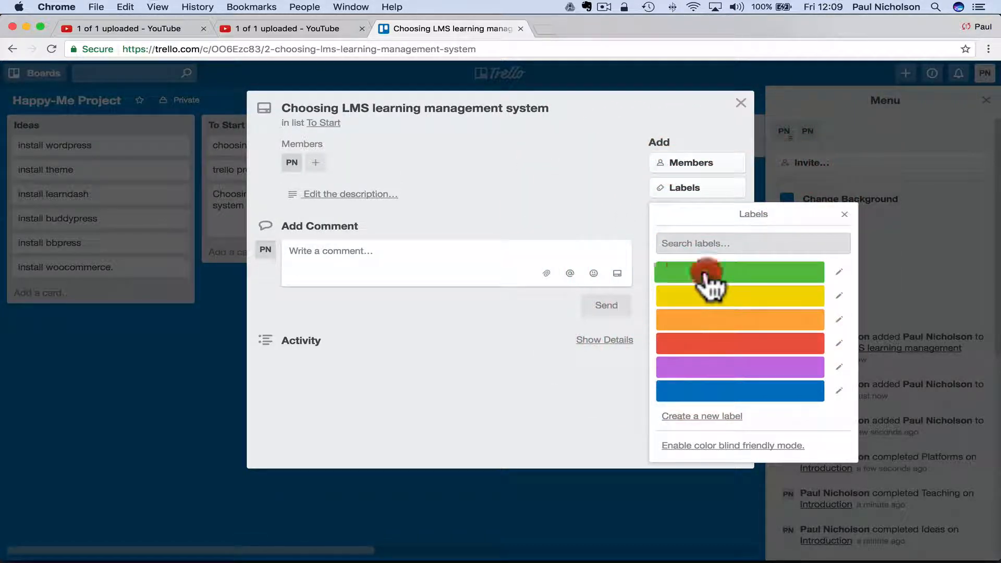
{"action": "left_click", "coordinate": [839, 271]}
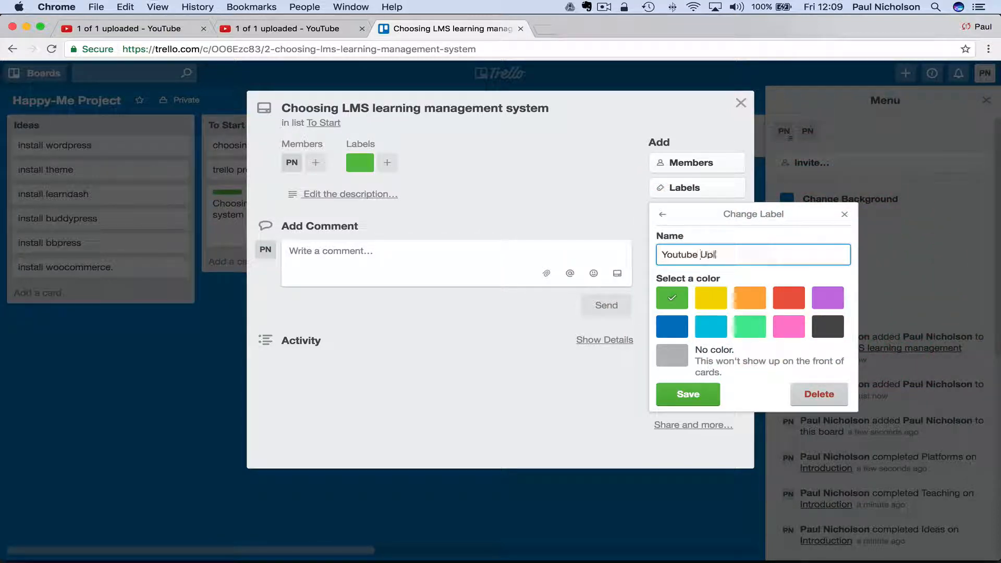
{"action": "left_click", "coordinate": [689, 394]}
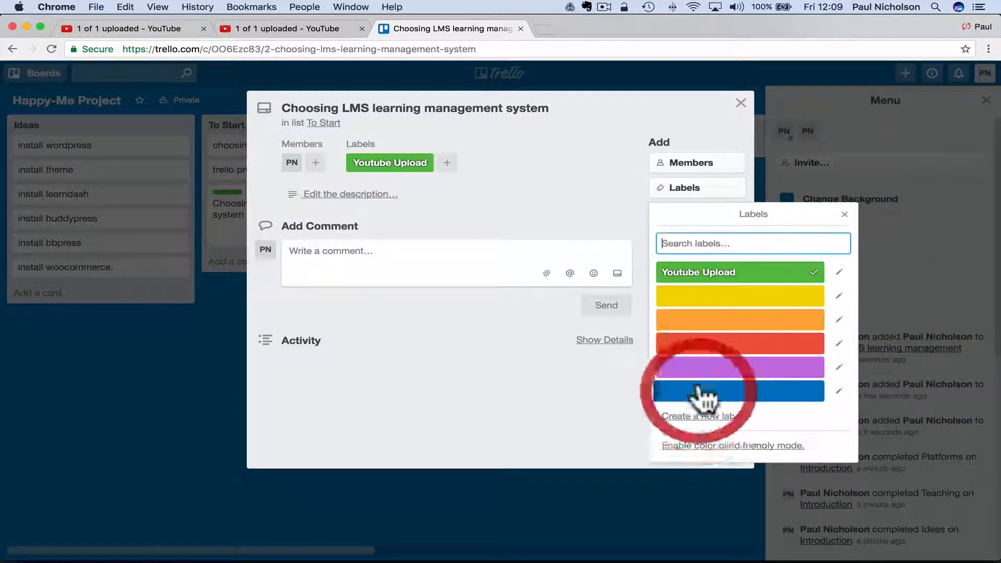
Step: Name the yellow label Research Content and the orange label Finish Products, and close the card
{"action": "left_click", "coordinate": [839, 295]}
{"action": "type", "text": "F"}
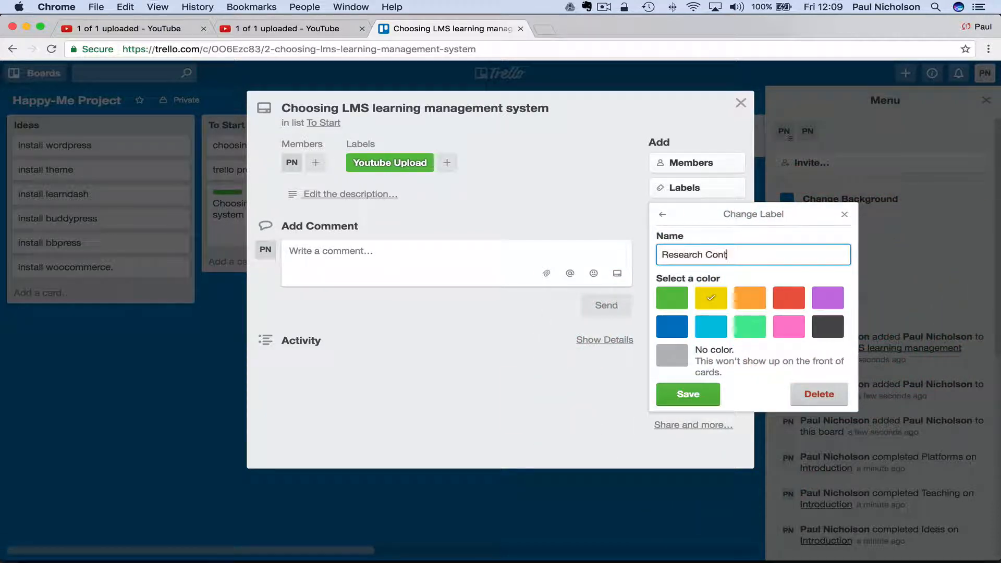
{"action": "type", "text": "esearch Content"}
{"action": "left_click", "coordinate": [681, 390]}
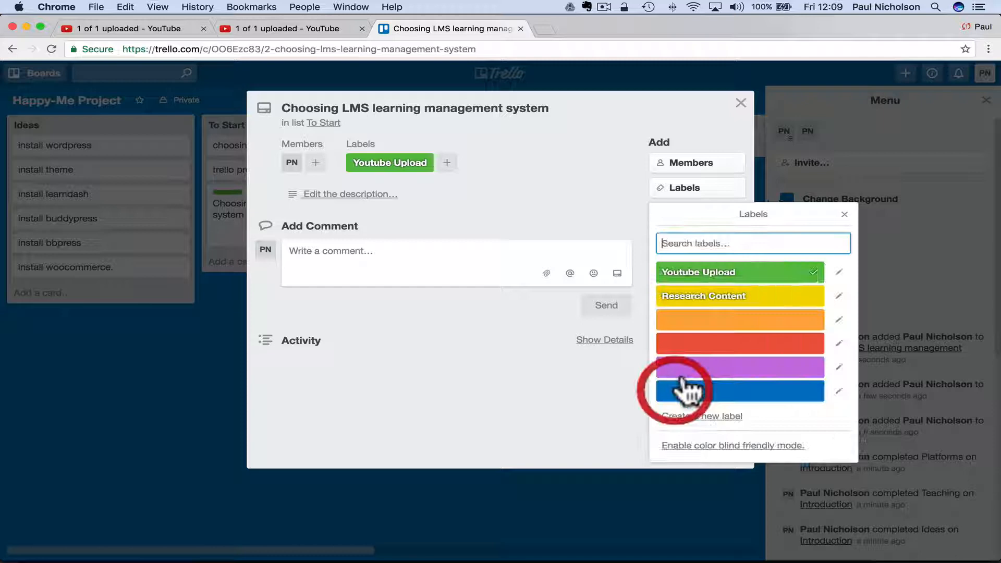
{"action": "left_click", "coordinate": [836, 317]}
{"action": "type", "text": "Finish Products"}
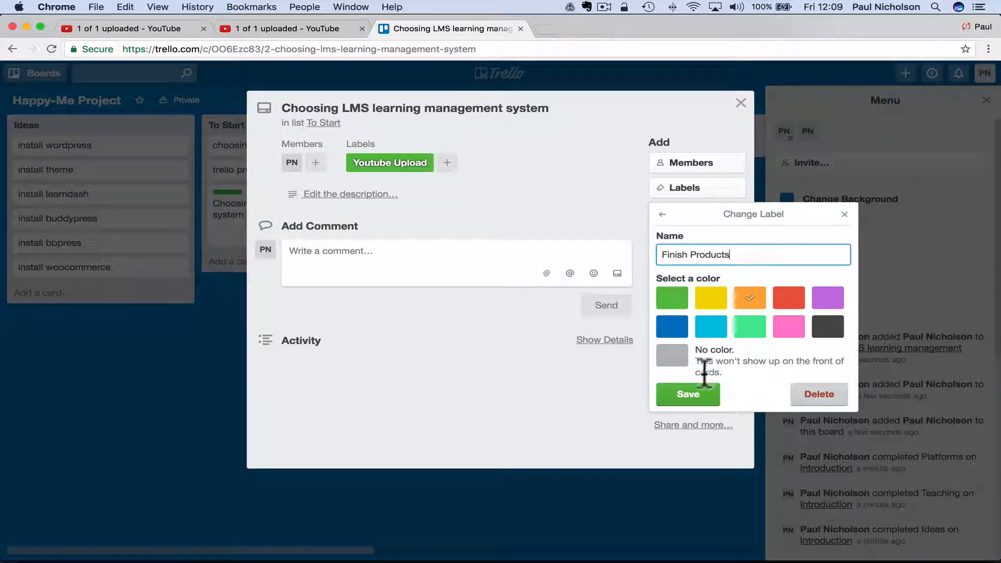
{"action": "left_click", "coordinate": [690, 394]}
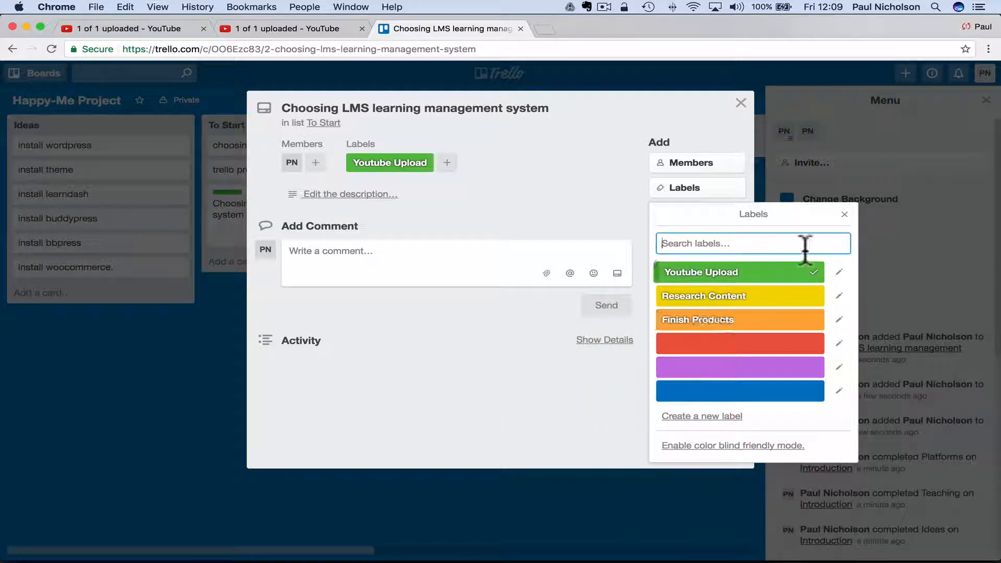
{"action": "left_click", "coordinate": [845, 214]}
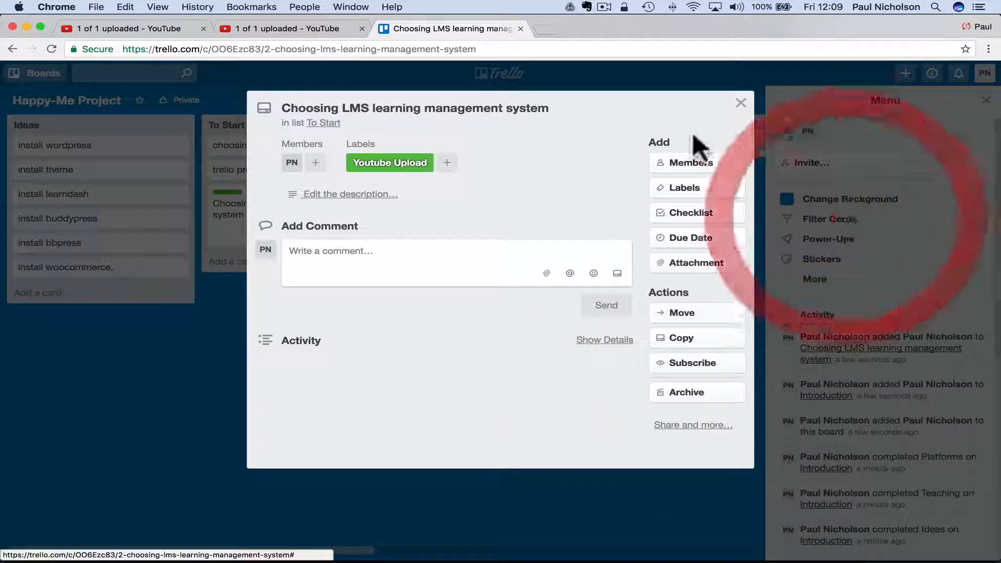
{"action": "left_click", "coordinate": [741, 103]}
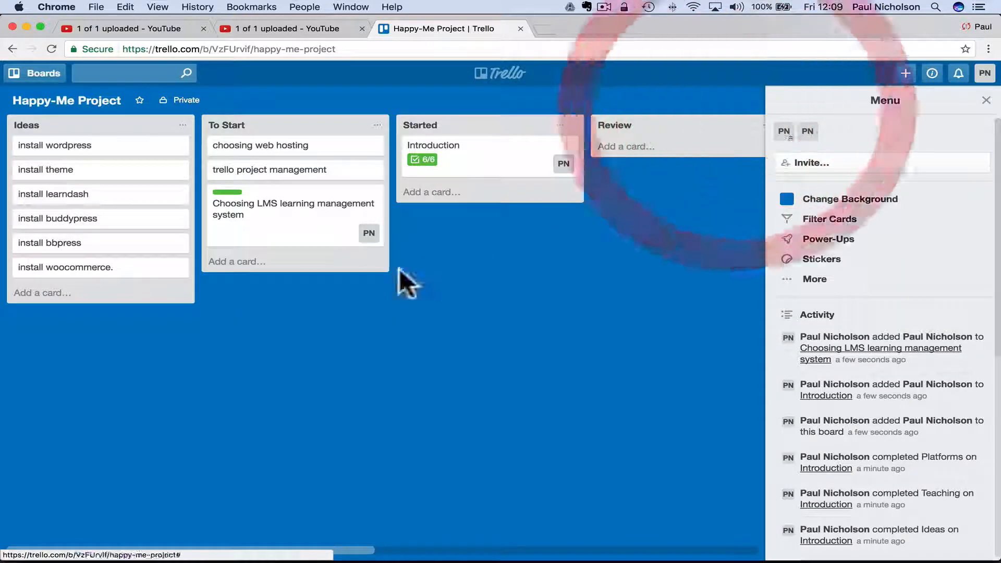
Step: Apply the yellow Research Content label to the trello project management card and close the card
{"action": "left_click", "coordinate": [235, 169]}
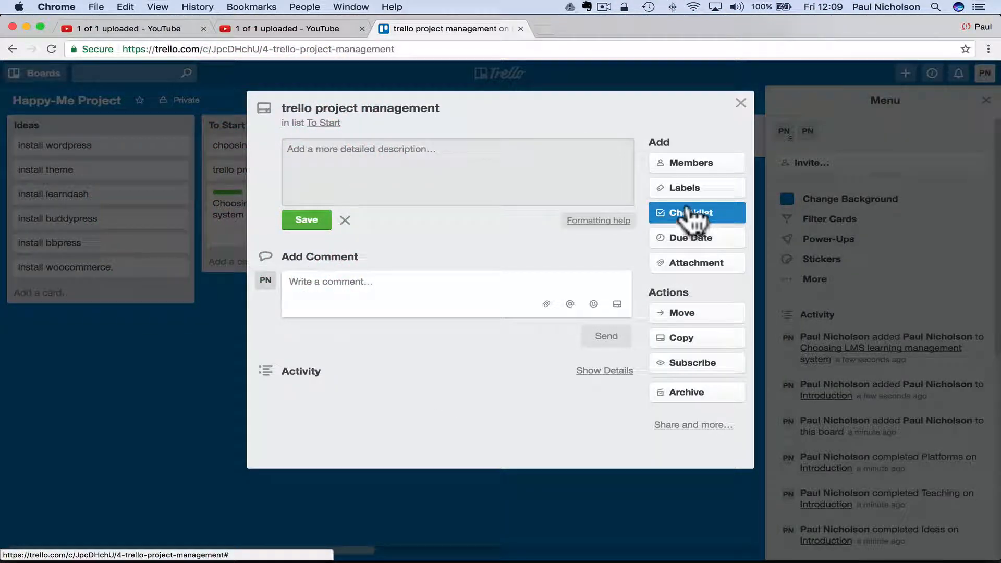
{"action": "left_click", "coordinate": [684, 189]}
{"action": "left_click", "coordinate": [714, 295]}
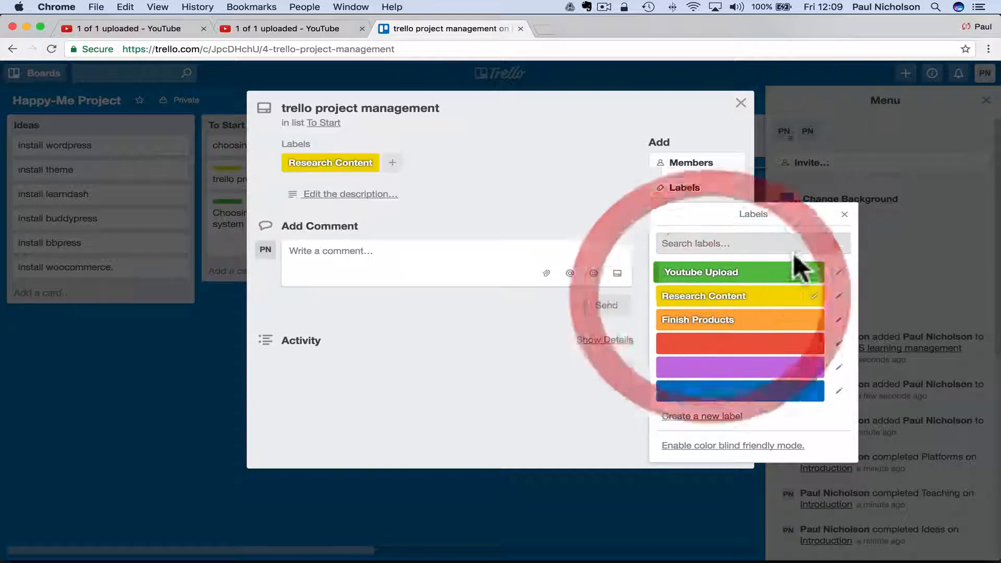
{"action": "left_click", "coordinate": [845, 214]}
{"action": "left_click", "coordinate": [741, 103]}
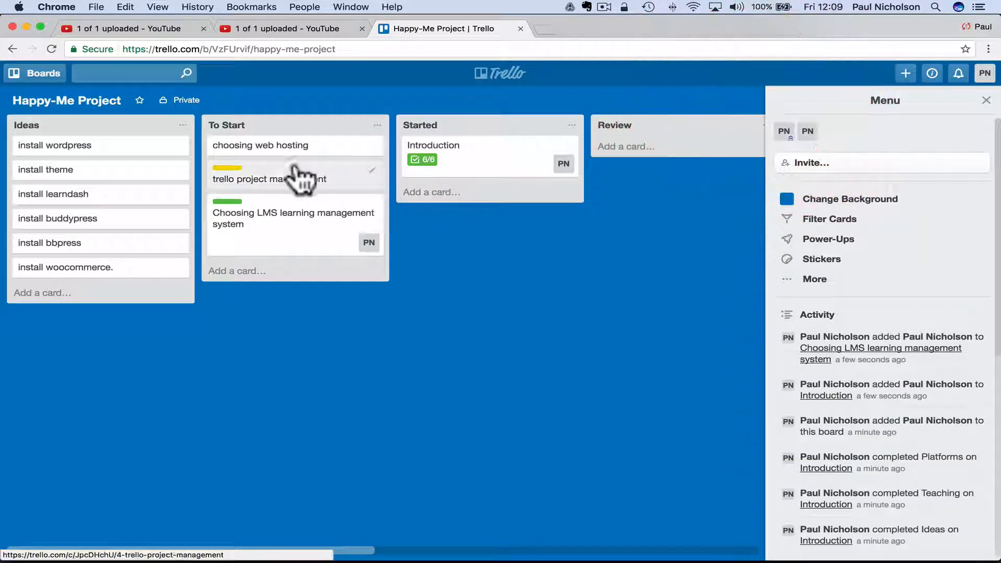
Step: Apply the orange Finish Products label to the choosing web hosting card and close the card
{"action": "left_click", "coordinate": [266, 146]}
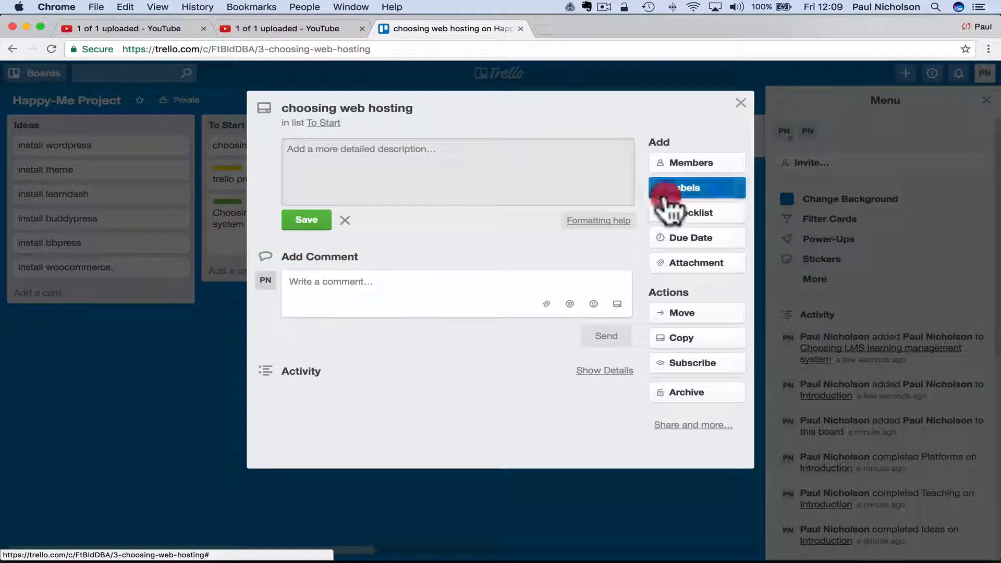
{"action": "left_click", "coordinate": [678, 189]}
{"action": "left_click", "coordinate": [678, 322]}
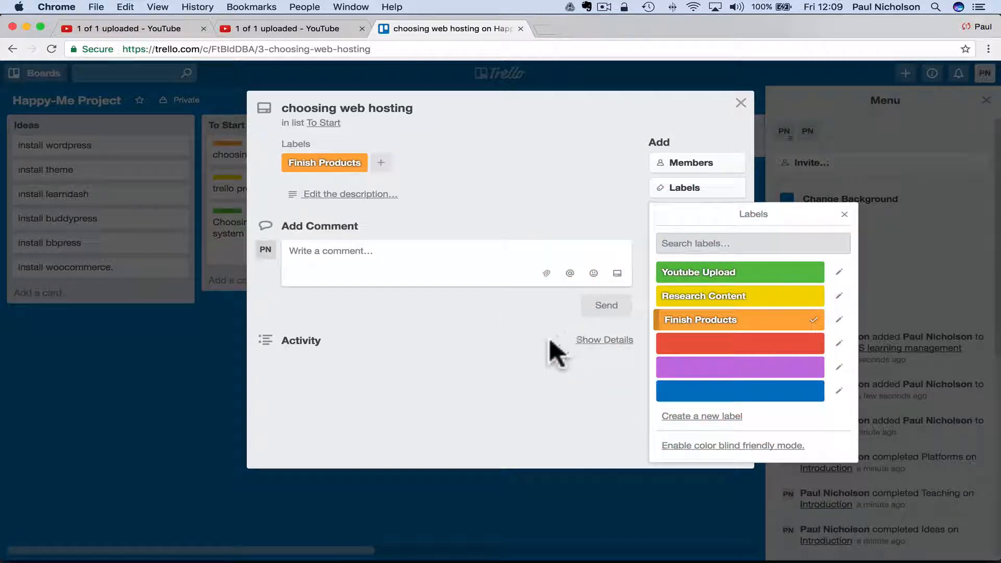
{"action": "left_click", "coordinate": [741, 103]}
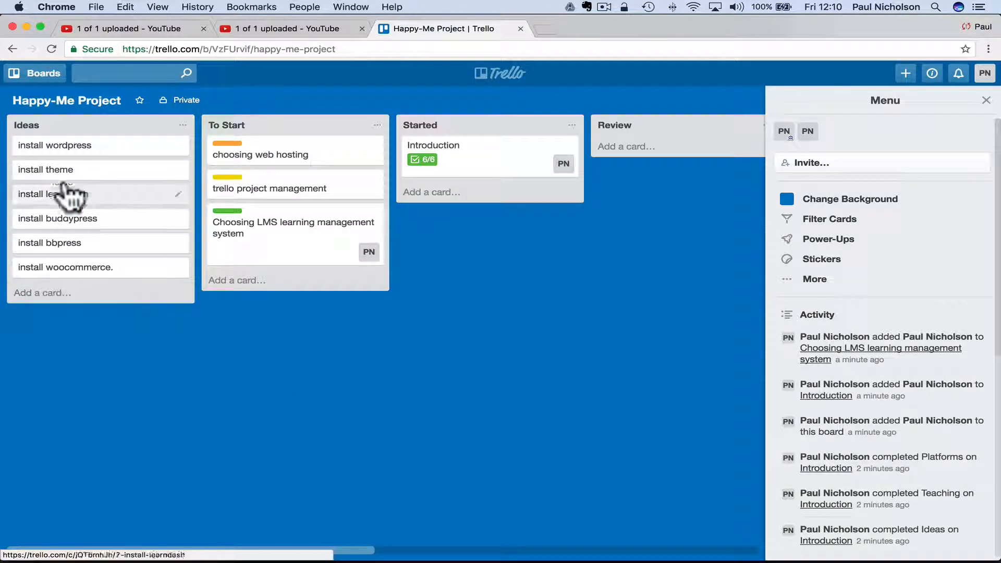
Step: Add the cards Install Social Share Button and Add Facebook Login for training to the Ideas list
{"action": "left_click", "coordinate": [47, 297]}
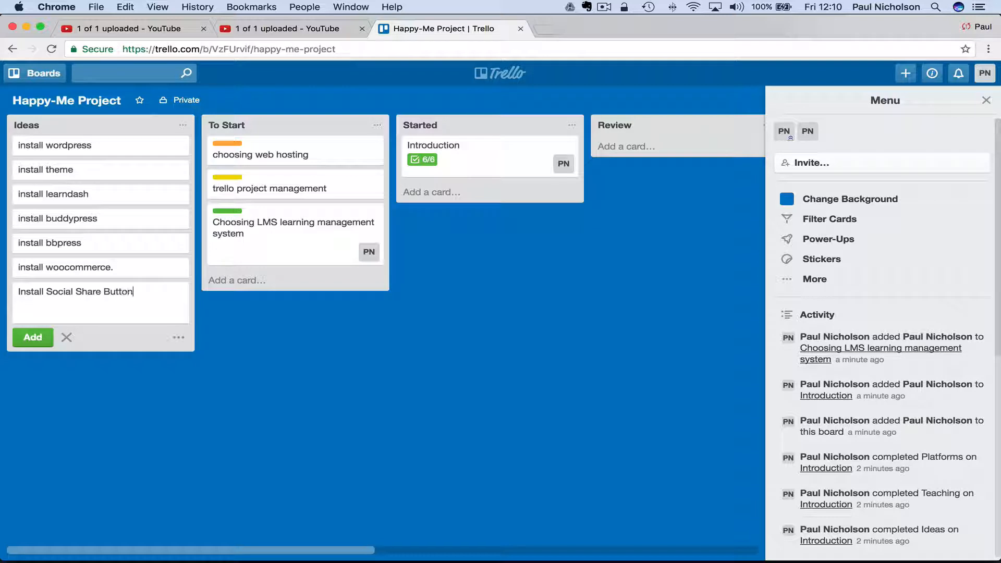
{"action": "key", "text": "Return"}
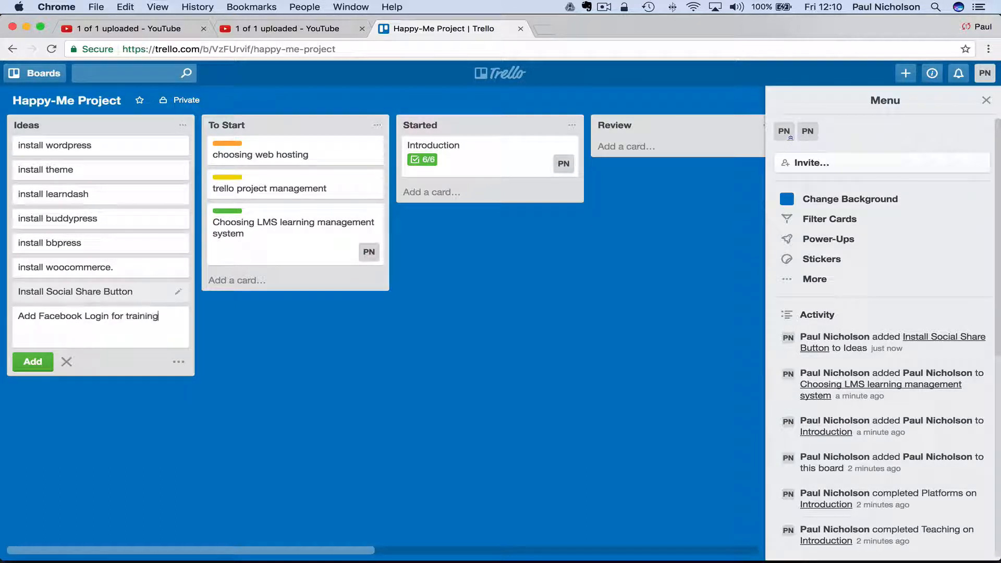
{"action": "key", "text": "Return"}
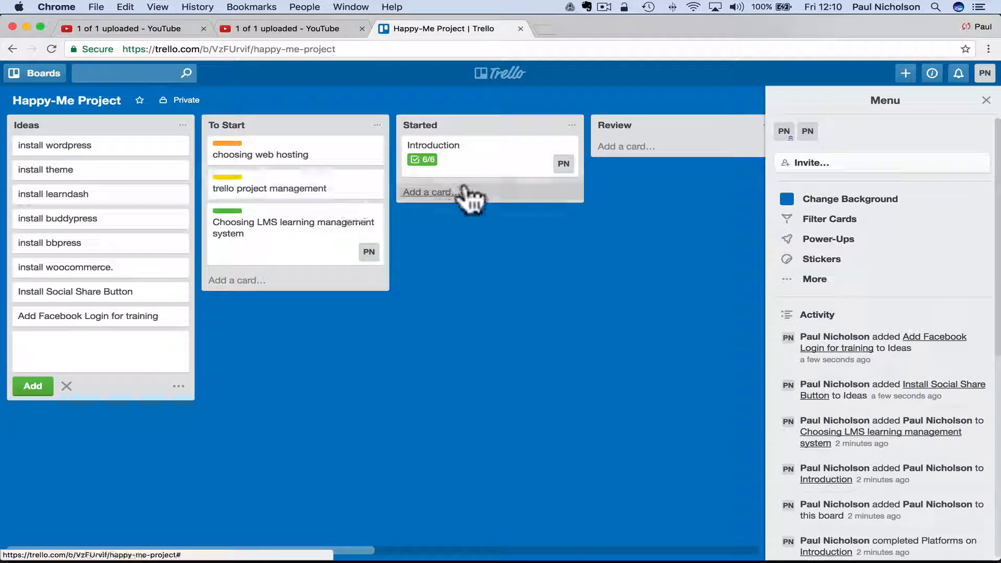
Step: Move the Introduction card from Started and the choosing web hosting card from To Start into the Review list
{"action": "left_click_drag", "start_coordinate": [463, 166], "coordinate": [595, 139]}
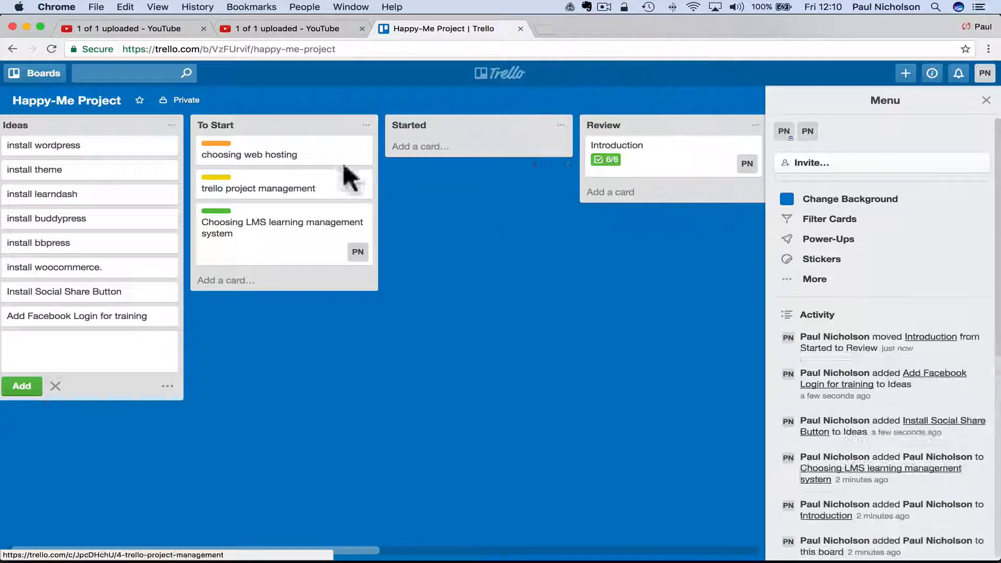
{"action": "left_click_drag", "start_coordinate": [342, 162], "coordinate": [599, 180]}
Step: Move the Introduction and choosing web hosting cards from Review through Add To Youtube into the Add to training list
{"action": "scroll", "coordinate": [515, 232], "scroll_direction": "right", "scroll_amount": 10}
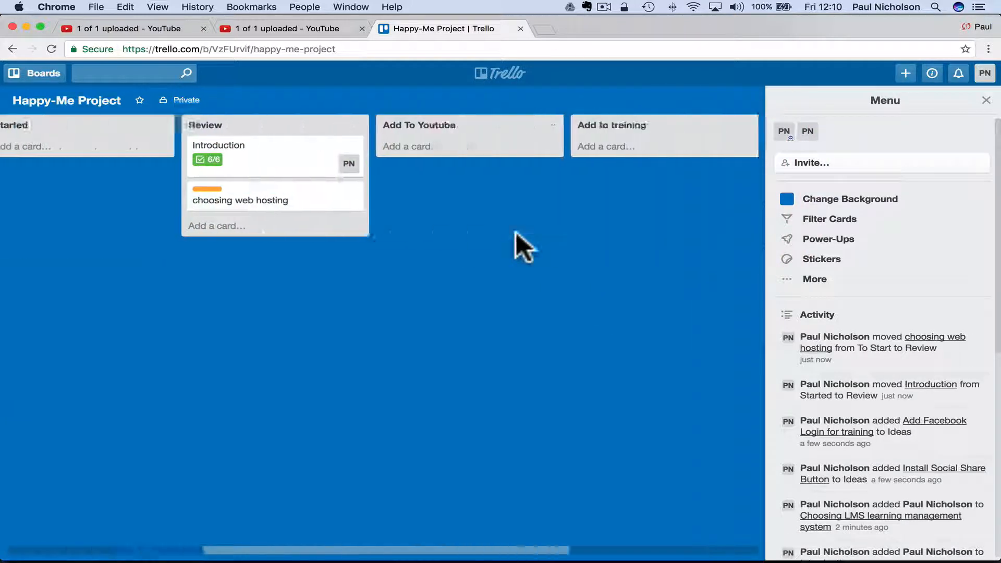
{"action": "left_click", "coordinate": [184, 168]}
{"action": "left_click_drag", "start_coordinate": [184, 168], "coordinate": [396, 156]}
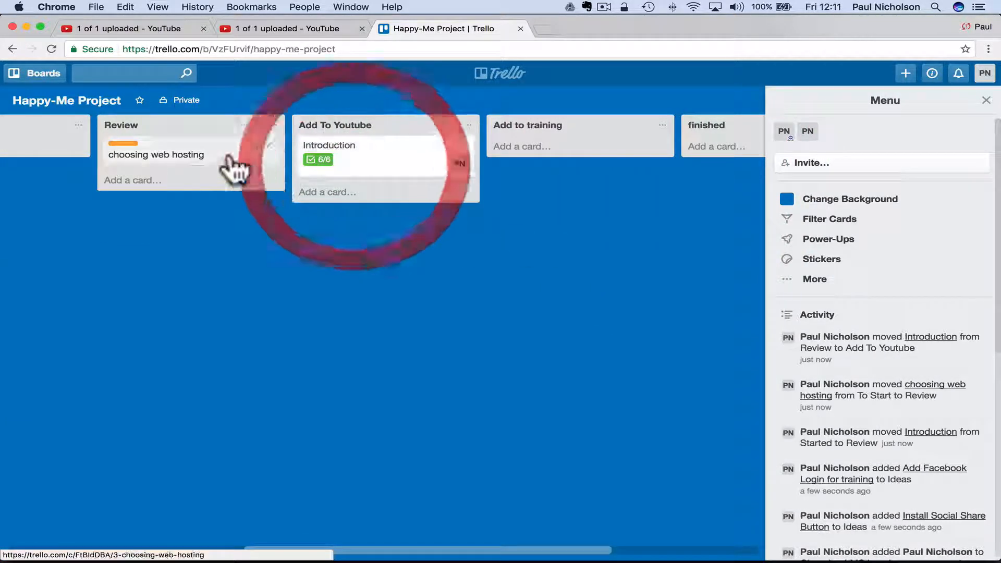
{"action": "left_click_drag", "start_coordinate": [233, 156], "coordinate": [526, 164]}
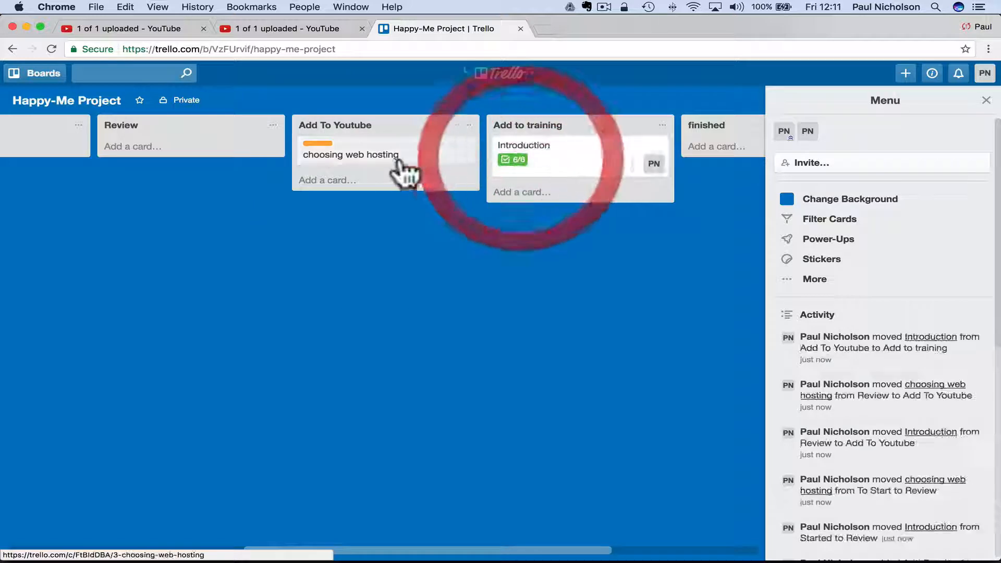
{"action": "left_click_drag", "start_coordinate": [402, 169], "coordinate": [568, 209]}
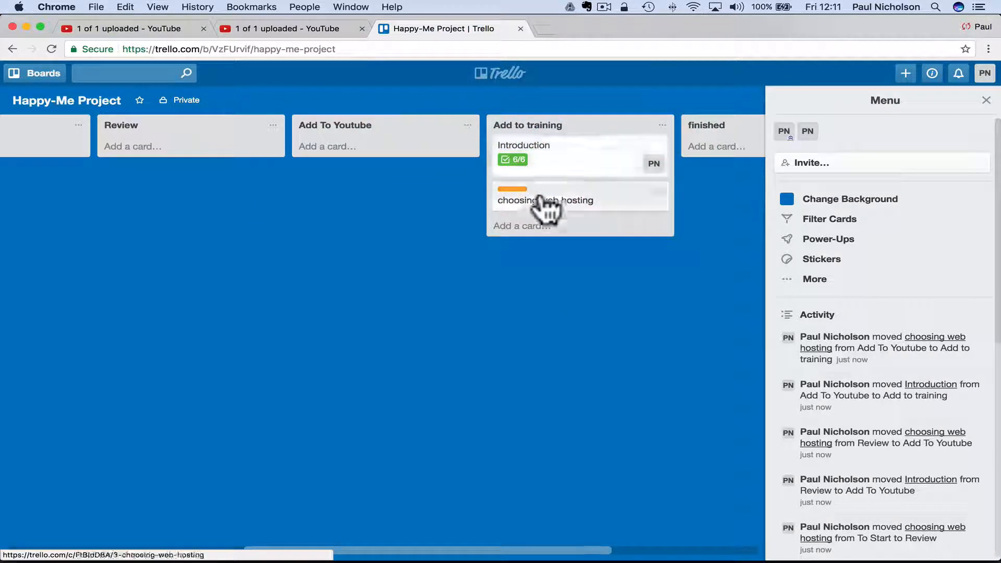
Step: Open training.bluejeansmedia.com/courses/the-happy-me-project/ in a new browser tab, look through the course page, and return to the Trello board
{"action": "left_click", "coordinate": [545, 30]}
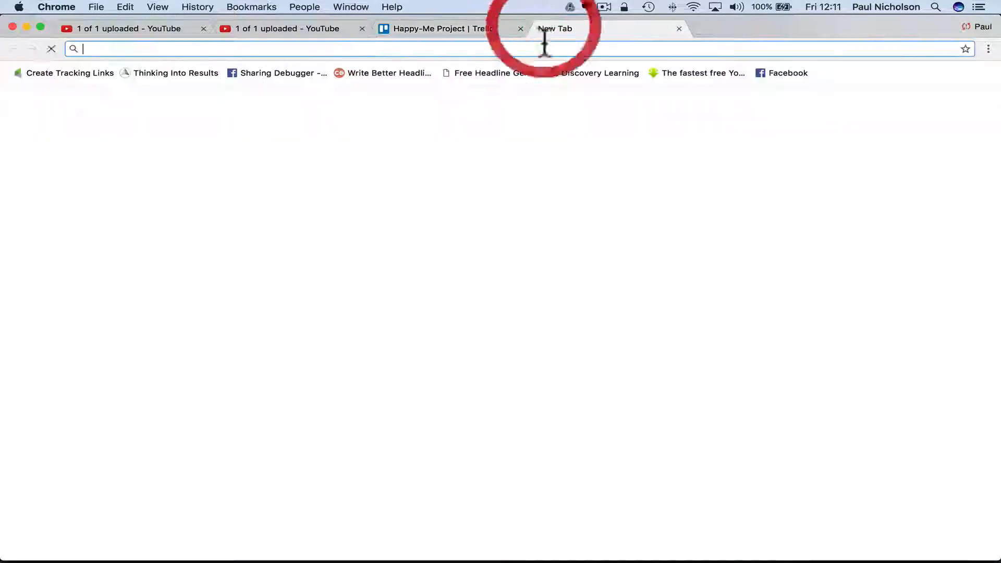
{"action": "type", "text": "https://training.bluejeansmedia.com/courses/the-happy-me-project/"}
{"action": "key", "text": "Return"}
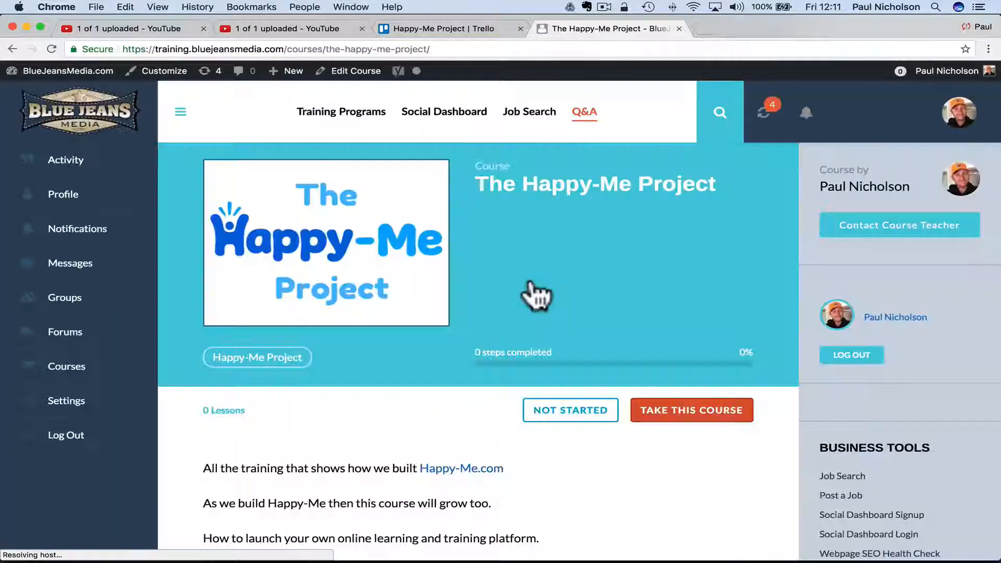
{"action": "scroll", "coordinate": [360, 458], "scroll_direction": "down", "scroll_amount": 5}
{"action": "scroll", "coordinate": [397, 295], "scroll_direction": "down", "scroll_amount": 2}
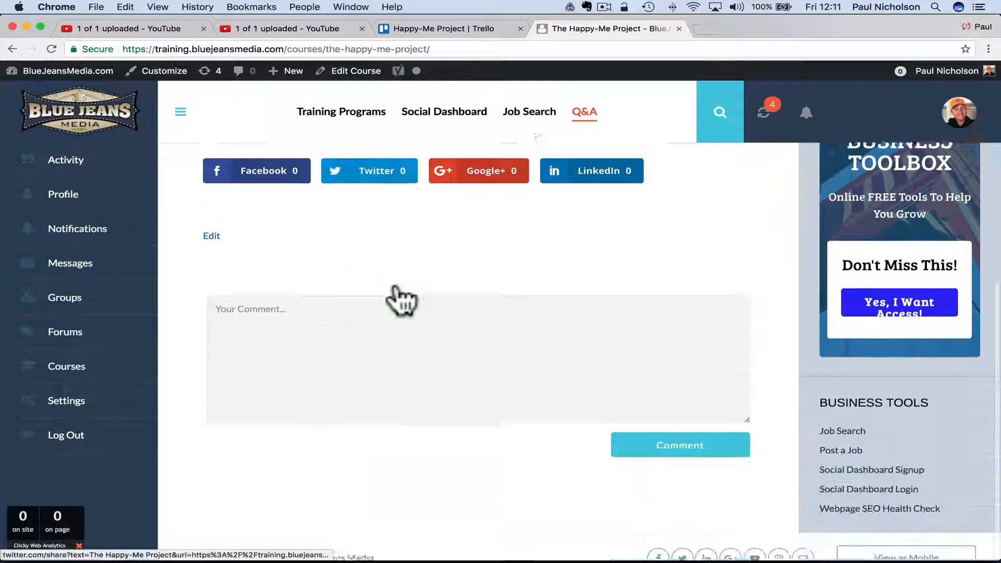
{"action": "scroll", "coordinate": [399, 299], "scroll_direction": "up", "scroll_amount": 2}
{"action": "scroll", "coordinate": [401, 299], "scroll_direction": "down", "scroll_amount": 1}
{"action": "scroll", "coordinate": [401, 299], "scroll_direction": "up", "scroll_amount": 6}
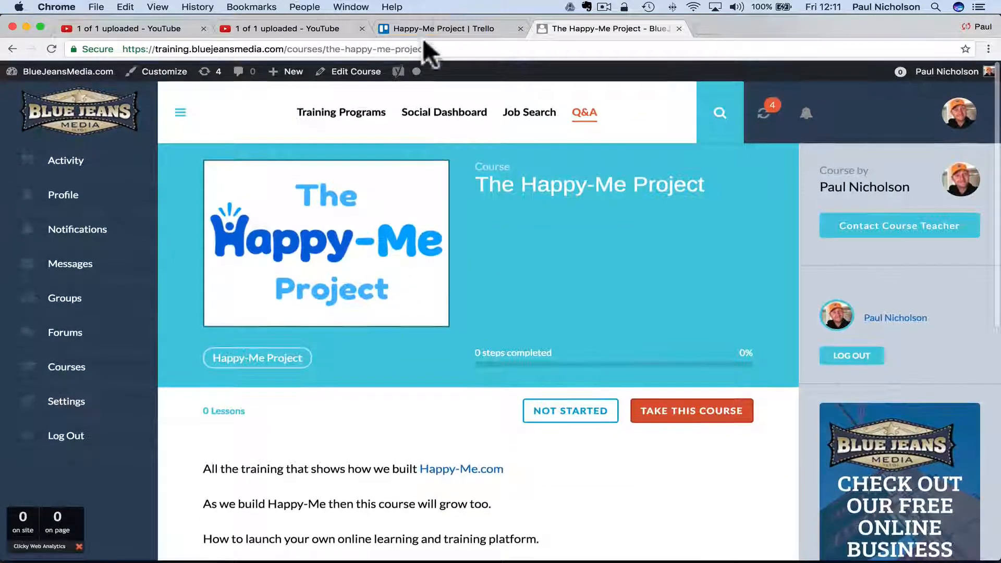
{"action": "left_click", "coordinate": [425, 30]}
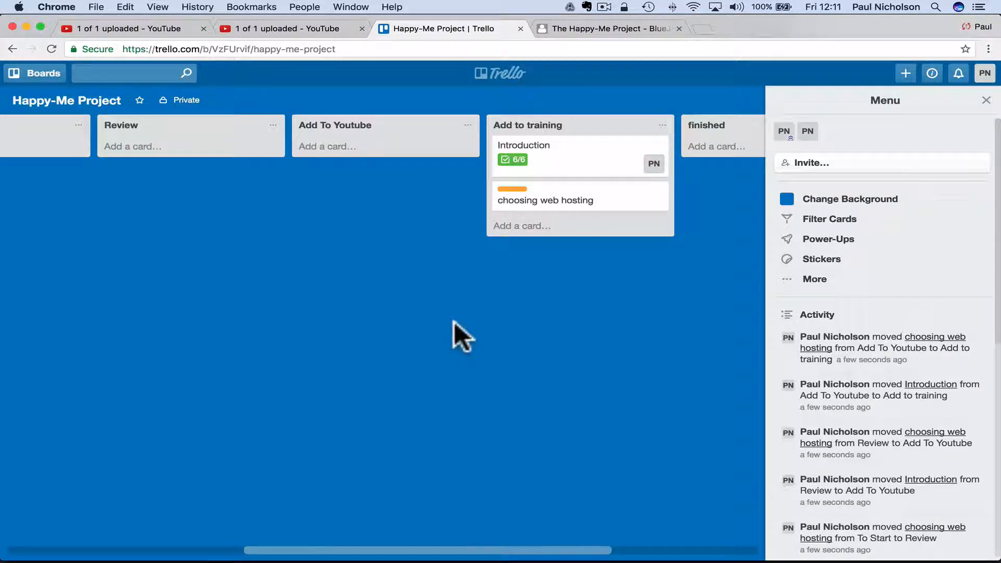
Step: Move the Introduction card from the Add to training list to the finished list
{"action": "scroll", "coordinate": [454, 321], "scroll_direction": "left", "scroll_amount": 10}
{"action": "scroll", "coordinate": [455, 321], "scroll_direction": "right", "scroll_amount": 15}
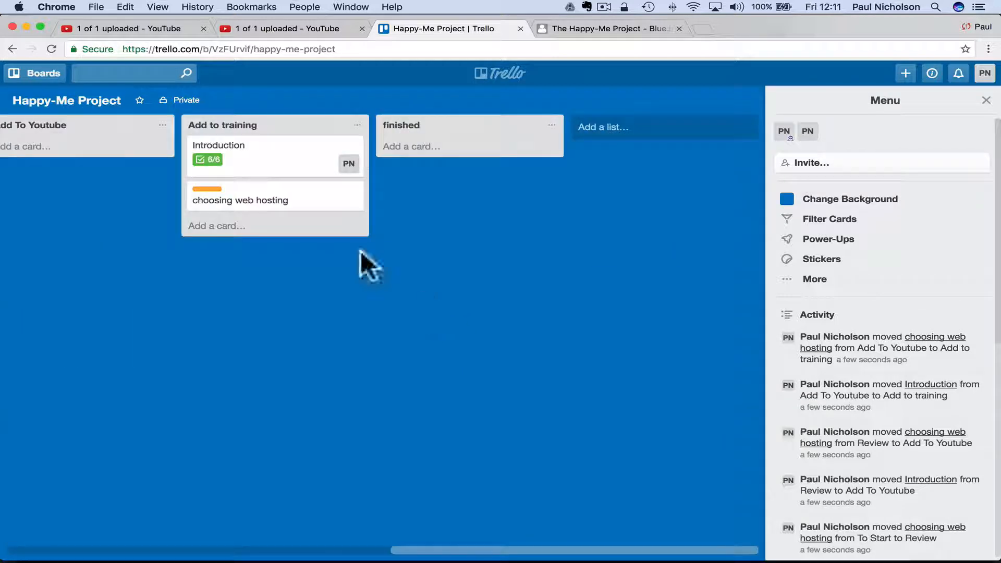
{"action": "right_click", "coordinate": [278, 172]}
{"action": "left_click", "coordinate": [277, 106]}
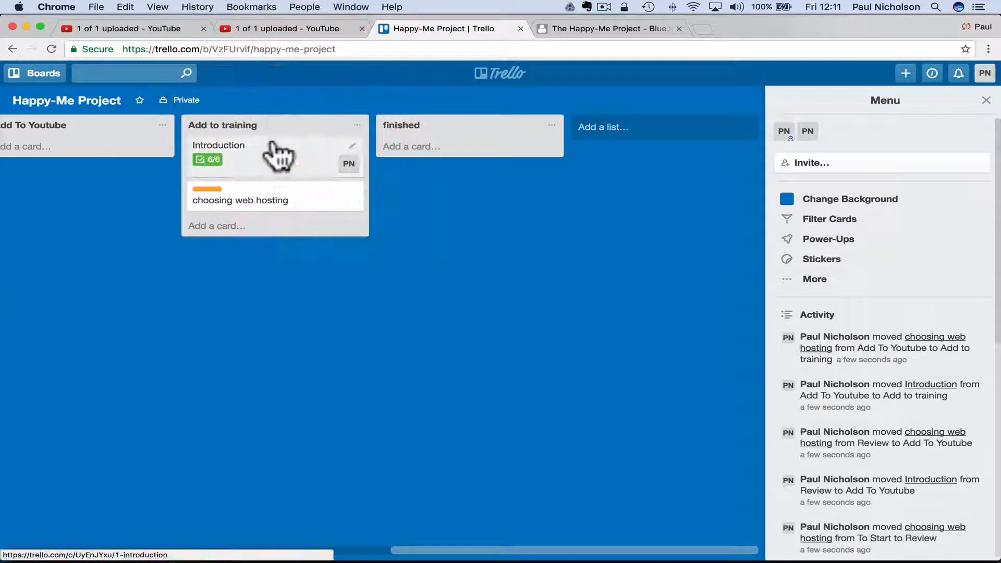
{"action": "left_click_drag", "start_coordinate": [275, 151], "coordinate": [479, 170]}
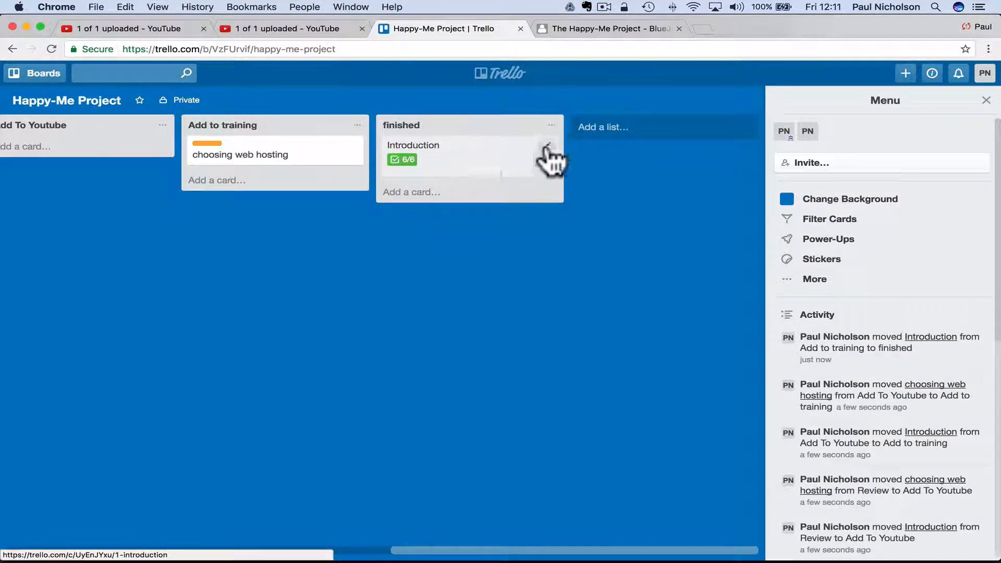
Step: View the Introduction card's details without archiving it, and move the card back to the Add to training list
{"action": "left_click", "coordinate": [527, 166]}
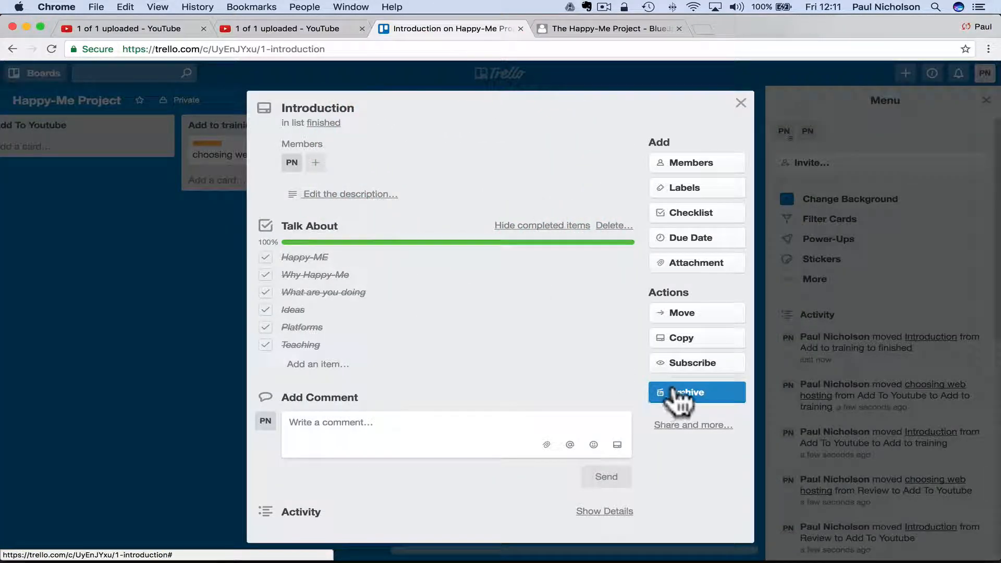
{"action": "left_click", "coordinate": [740, 103]}
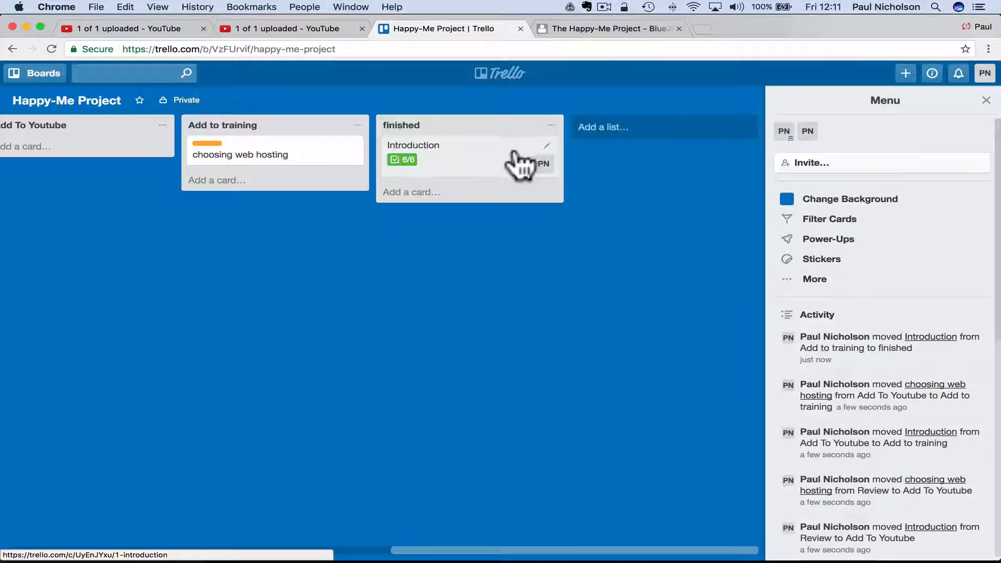
{"action": "left_click_drag", "start_coordinate": [518, 161], "coordinate": [370, 180]}
{"action": "scroll", "coordinate": [114, 280], "scroll_direction": "left", "scroll_amount": 15}
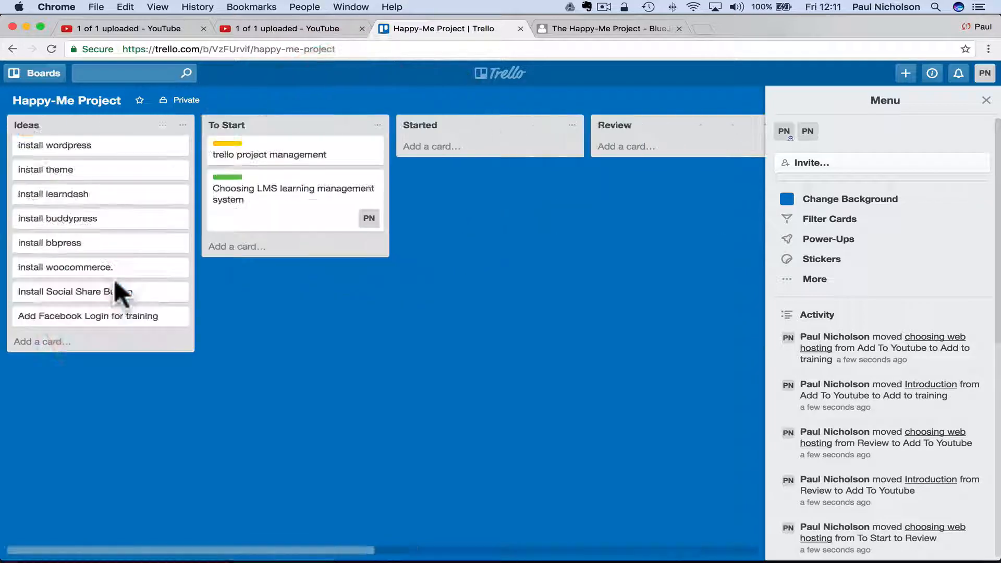
{"action": "scroll", "coordinate": [376, 242], "scroll_direction": "right", "scroll_amount": 15}
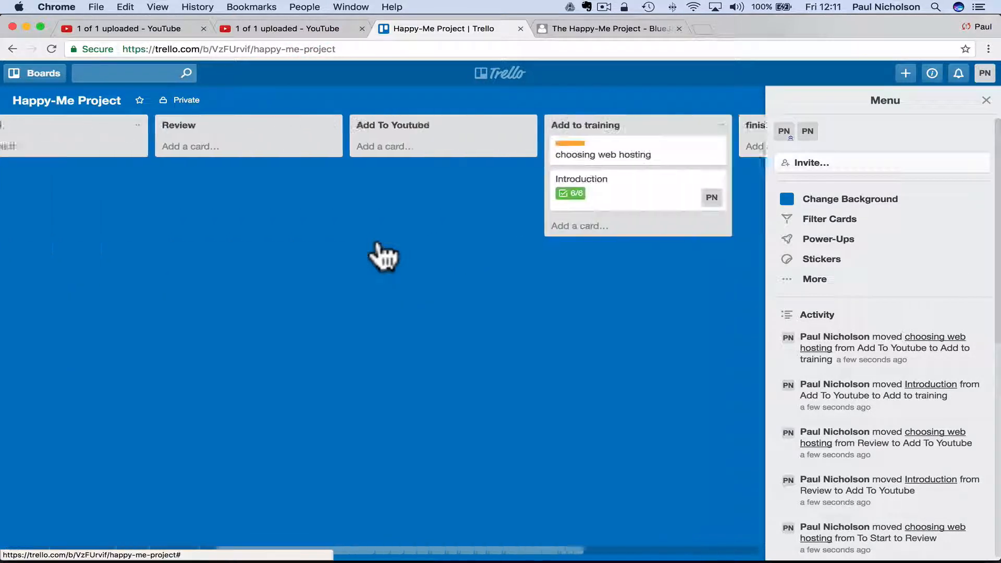
{"action": "scroll", "coordinate": [377, 239], "scroll_direction": "left", "scroll_amount": 15}
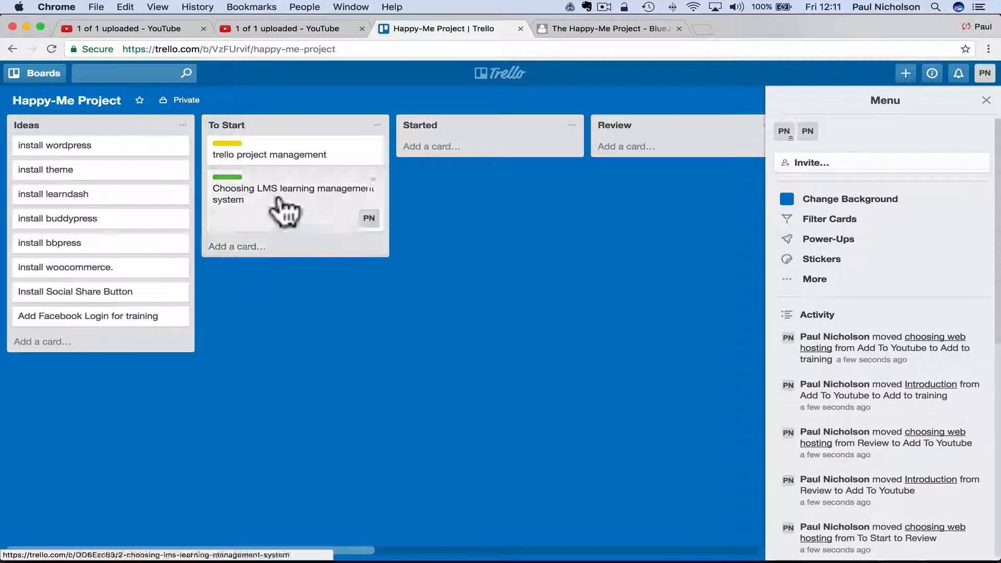
{"action": "scroll", "coordinate": [368, 326], "scroll_direction": "right", "scroll_amount": 10}
{"action": "scroll", "coordinate": [367, 326], "scroll_direction": "right", "scroll_amount": 5}
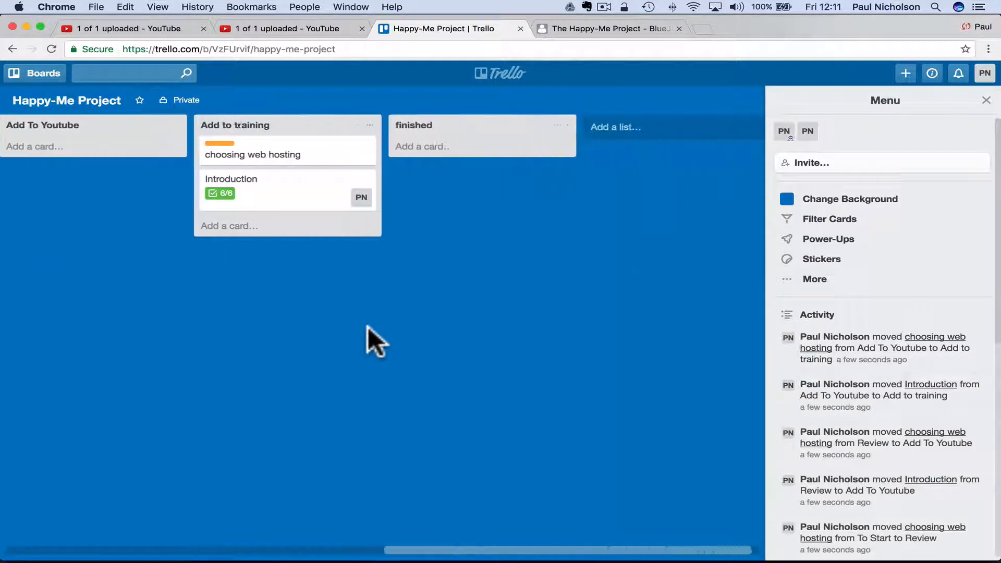
{"action": "scroll", "coordinate": [367, 327], "scroll_direction": "left", "scroll_amount": 15}
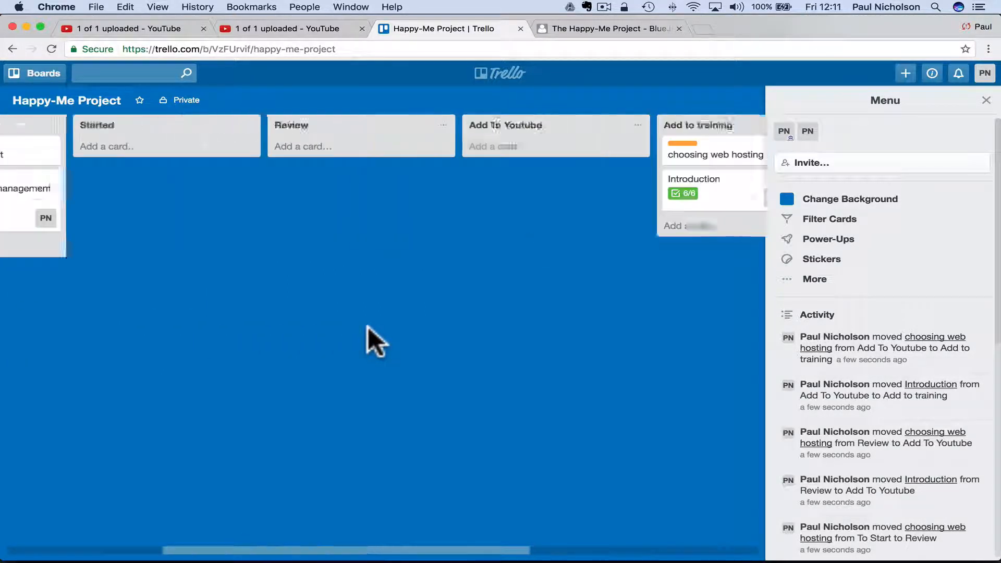